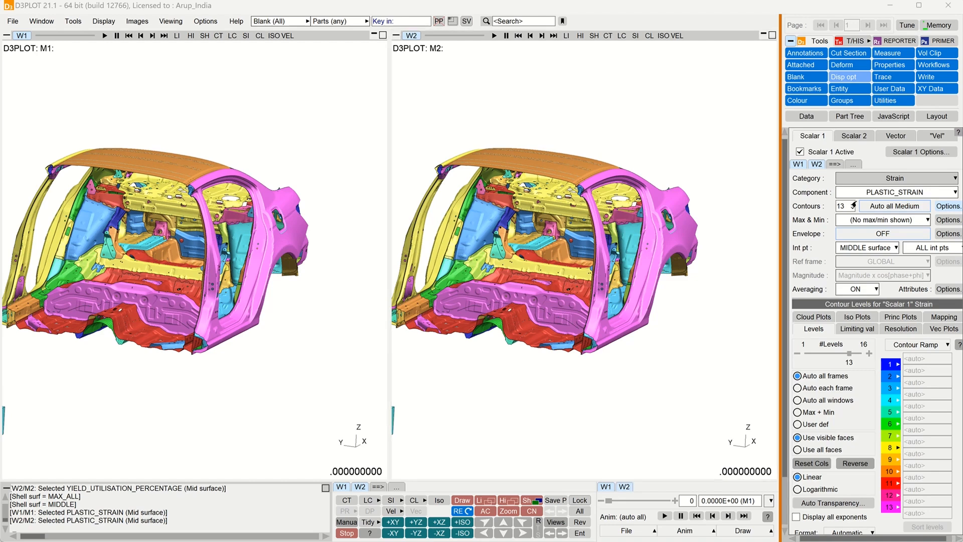
# - Contour both windows by YIELD_UTILISATION_PERCENTAGE with 11 levels, taking Max All integration points
pyautogui.click(955, 178)
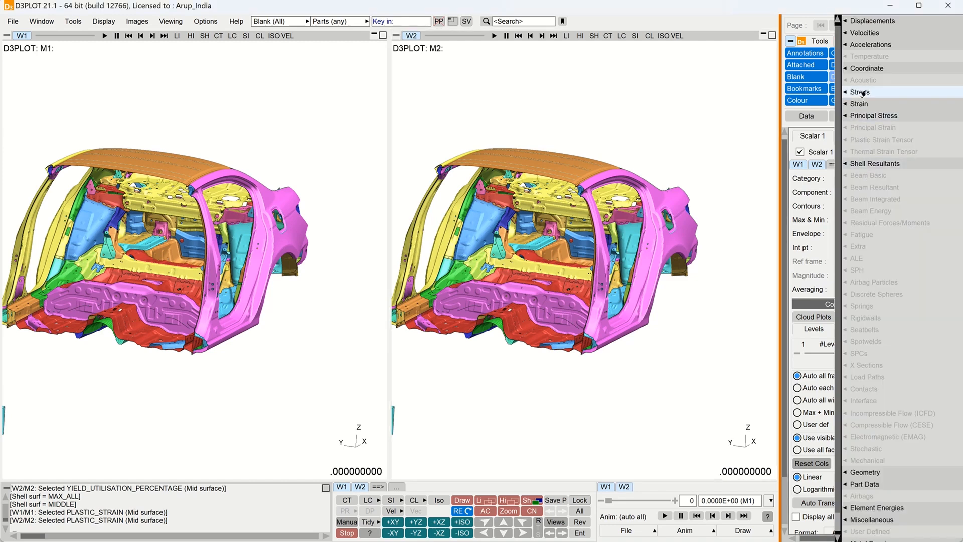
pyautogui.moveTo(859, 93)
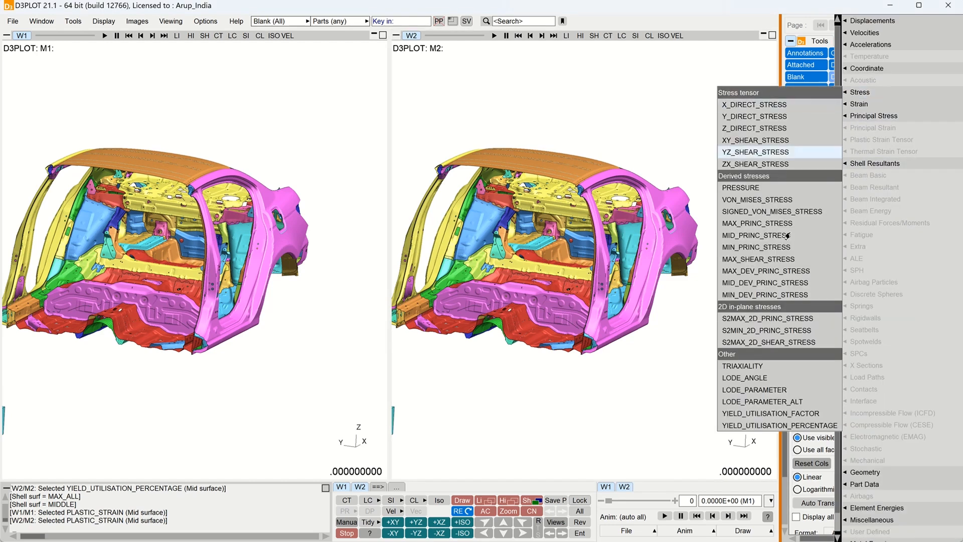
pyautogui.click(759, 426)
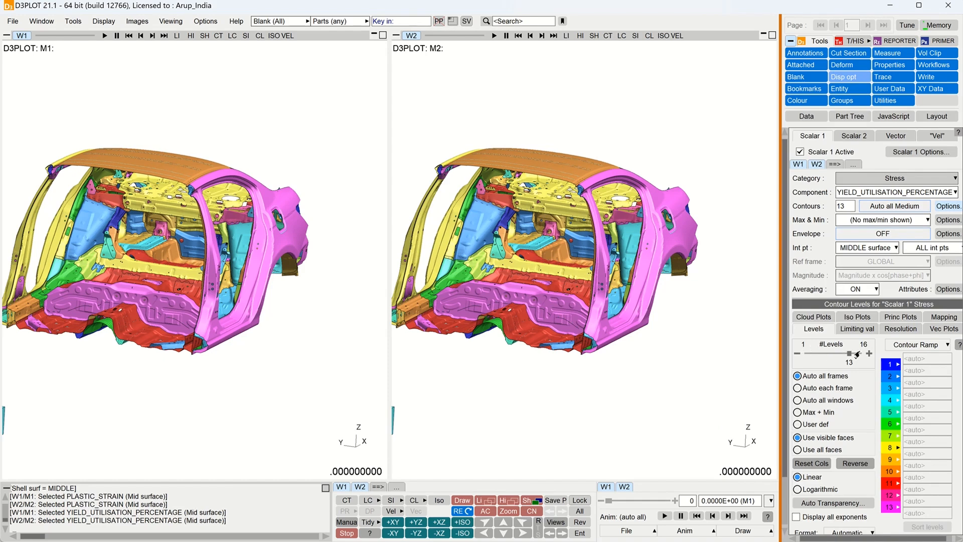
pyautogui.click(797, 353)
pyautogui.click(796, 354)
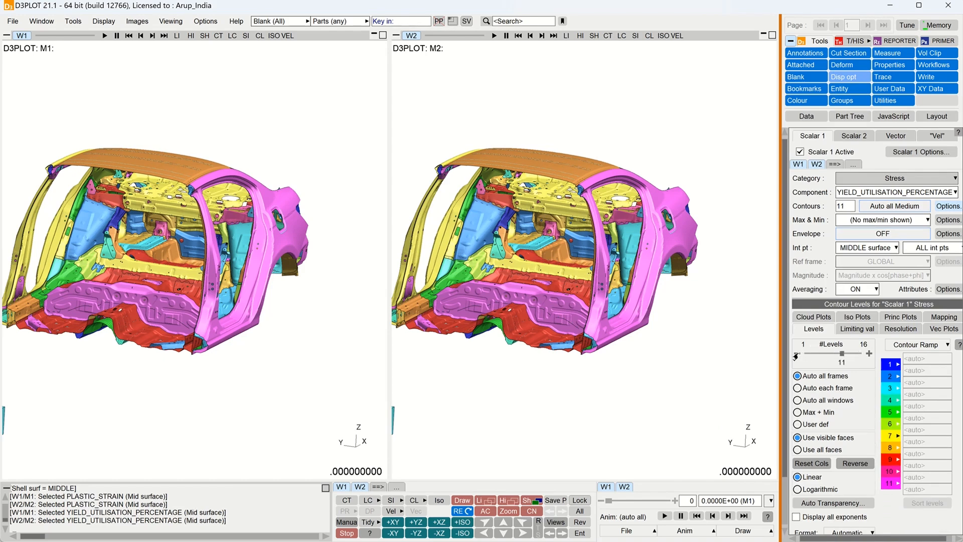
pyautogui.click(868, 248)
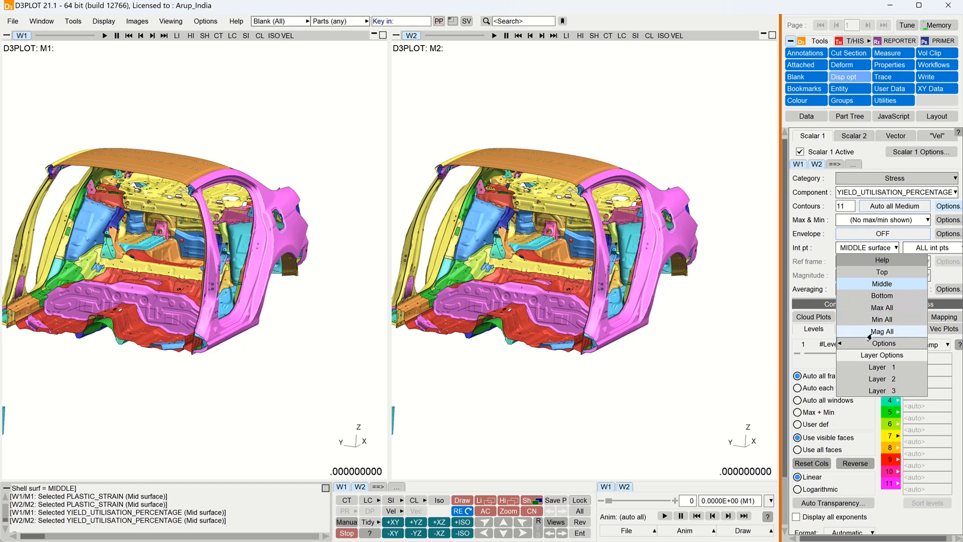
pyautogui.click(880, 307)
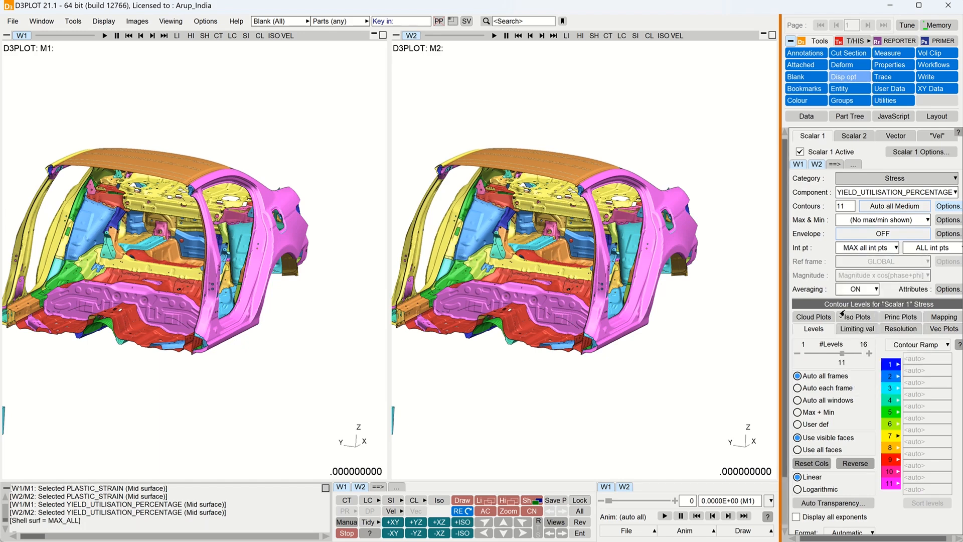
pyautogui.click(392, 500)
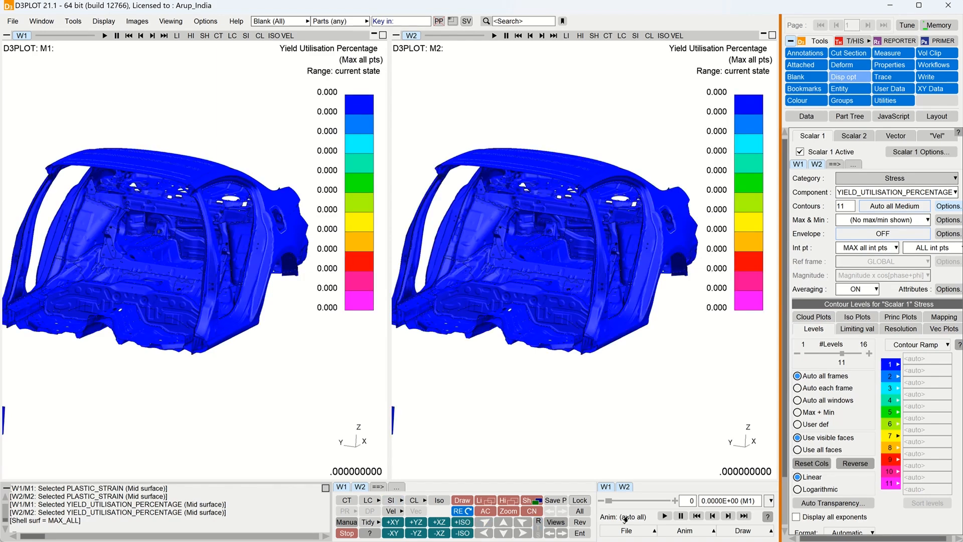
# - Play the crash animation, pause at state 3, then jump to the last state
pyautogui.click(664, 515)
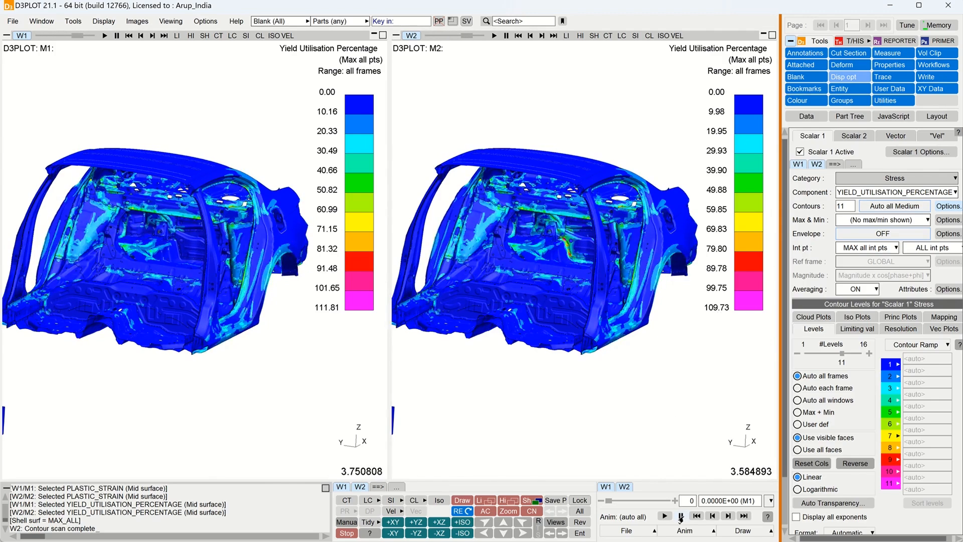
pyautogui.click(681, 517)
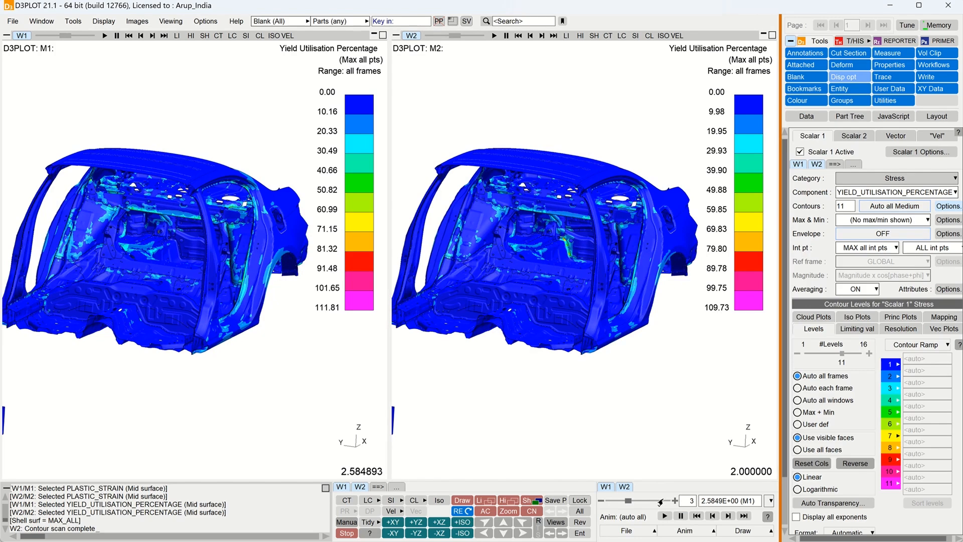
pyautogui.click(744, 517)
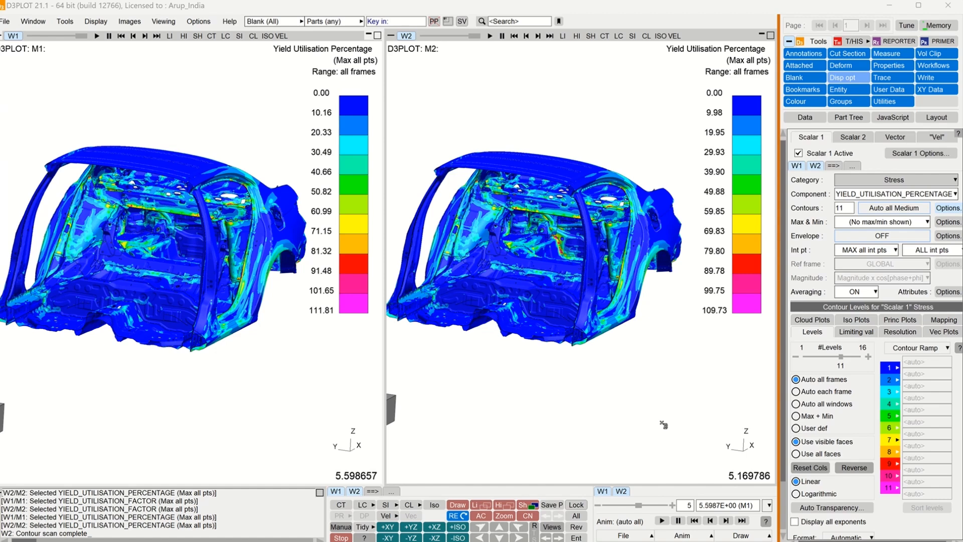
# - Switch contour scaling to Auto all windows and replay to the final state, sharing 0–111.81
pyautogui.click(815, 403)
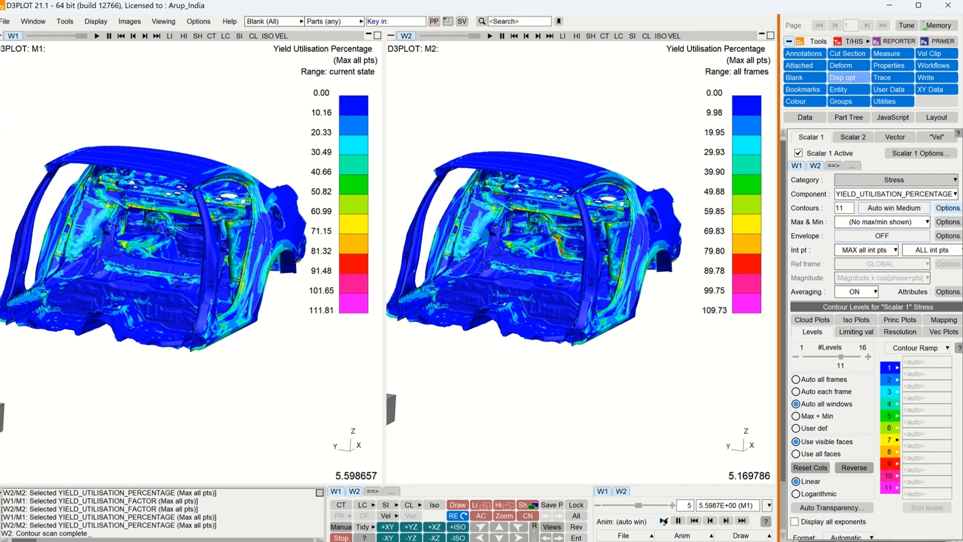
pyautogui.click(663, 521)
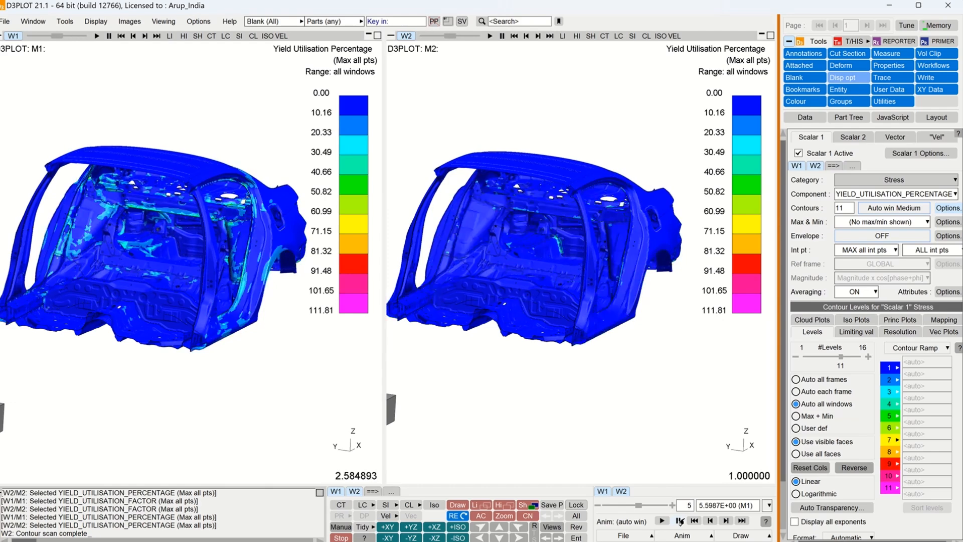
pyautogui.click(680, 520)
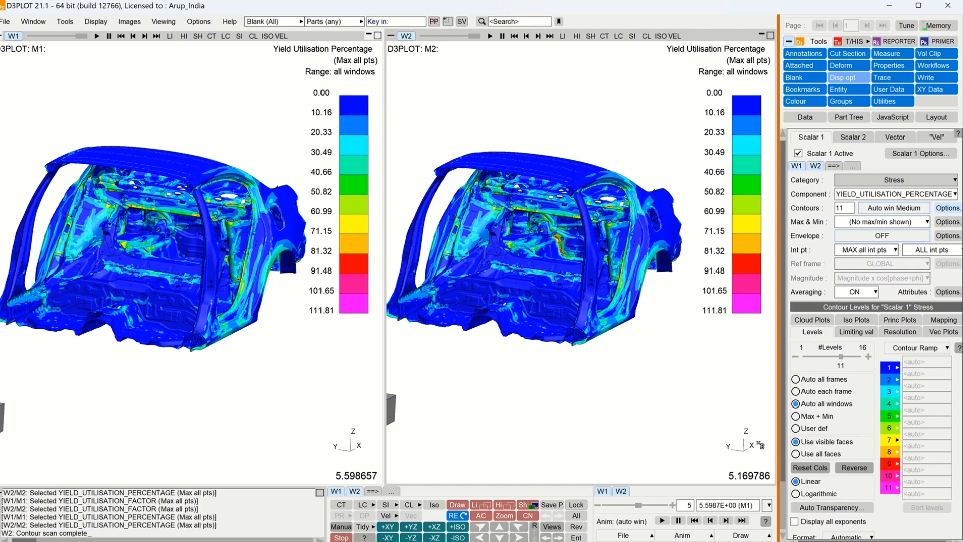
pyautogui.click(867, 183)
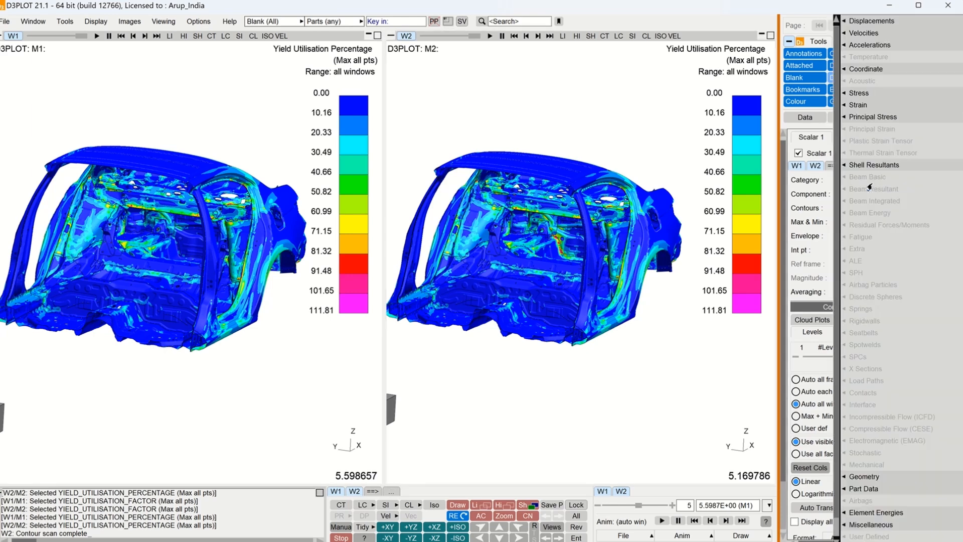
pyautogui.moveTo(858, 94)
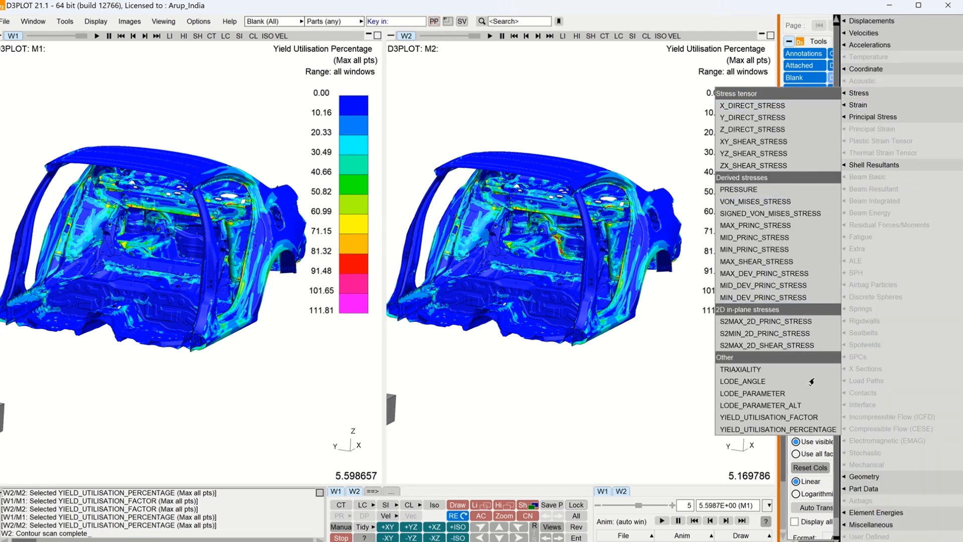
pyautogui.click(811, 418)
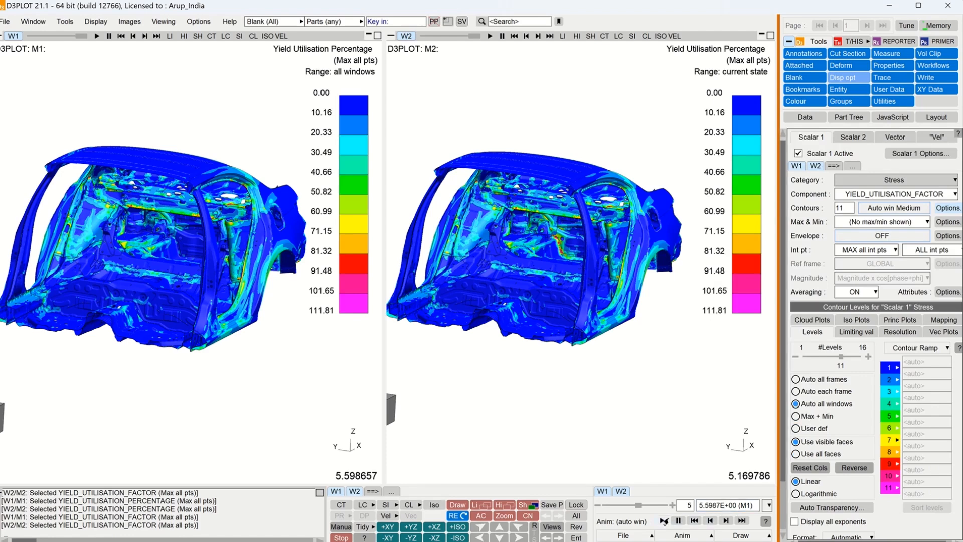
pyautogui.click(709, 521)
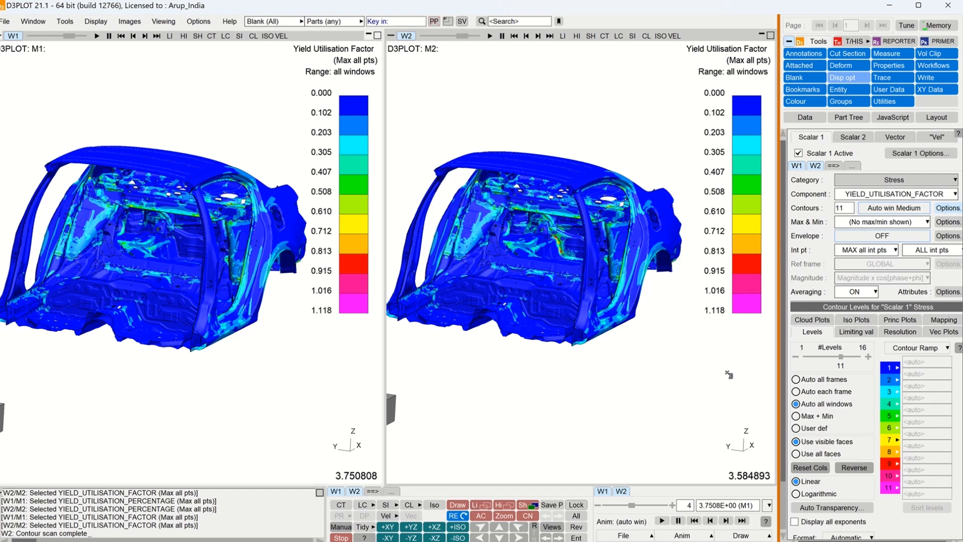
pyautogui.click(893, 193)
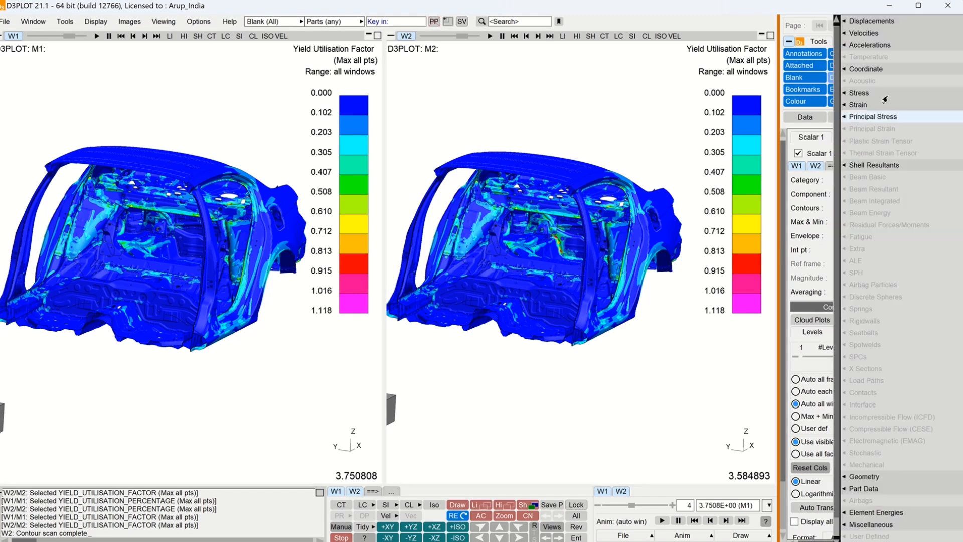
pyautogui.moveTo(859, 94)
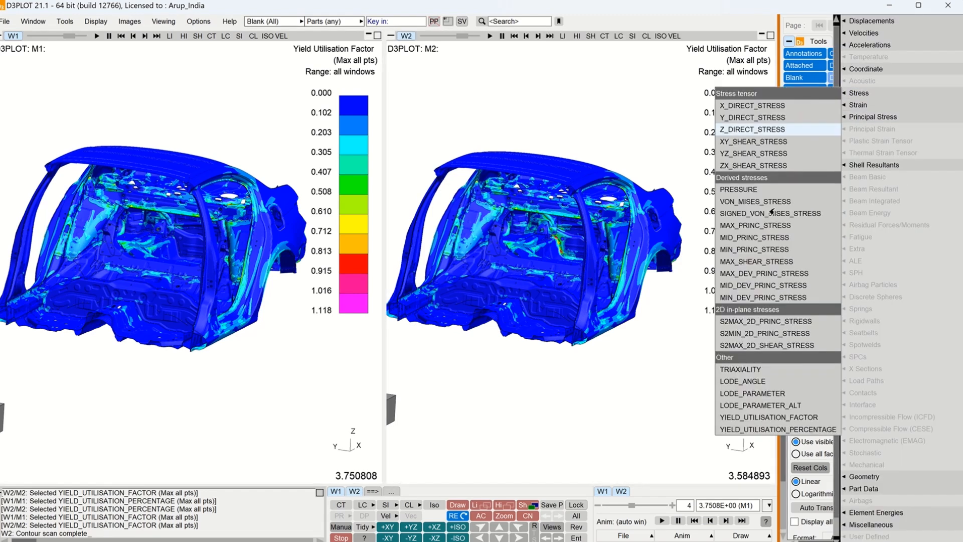
pyautogui.click(815, 427)
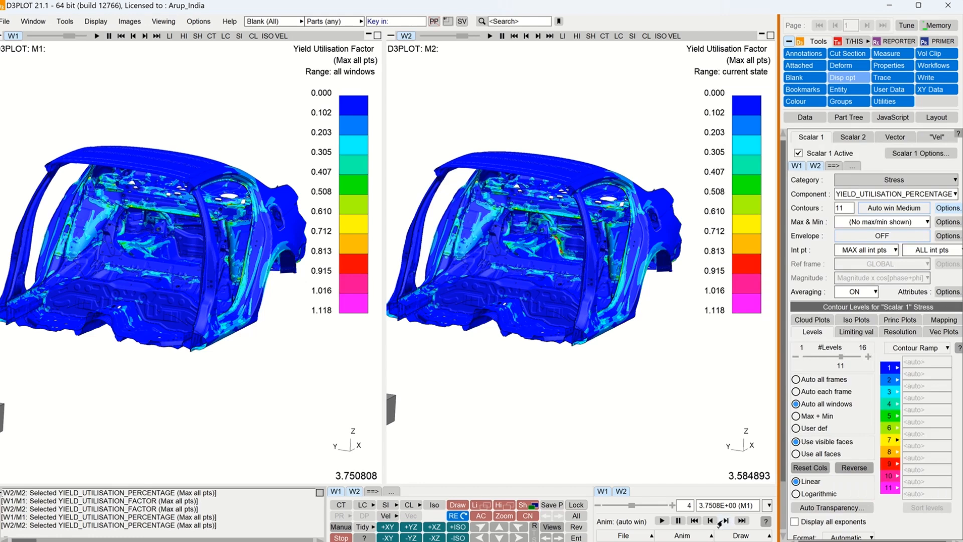
pyautogui.click(722, 521)
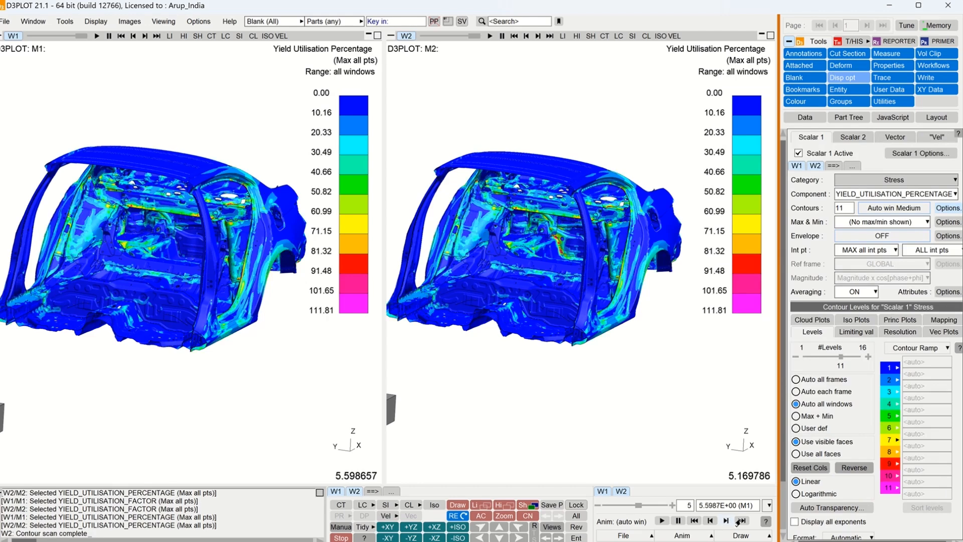
# - Fix the contour range by Max + Min with a top level of 110 and redraw
pyautogui.click(813, 417)
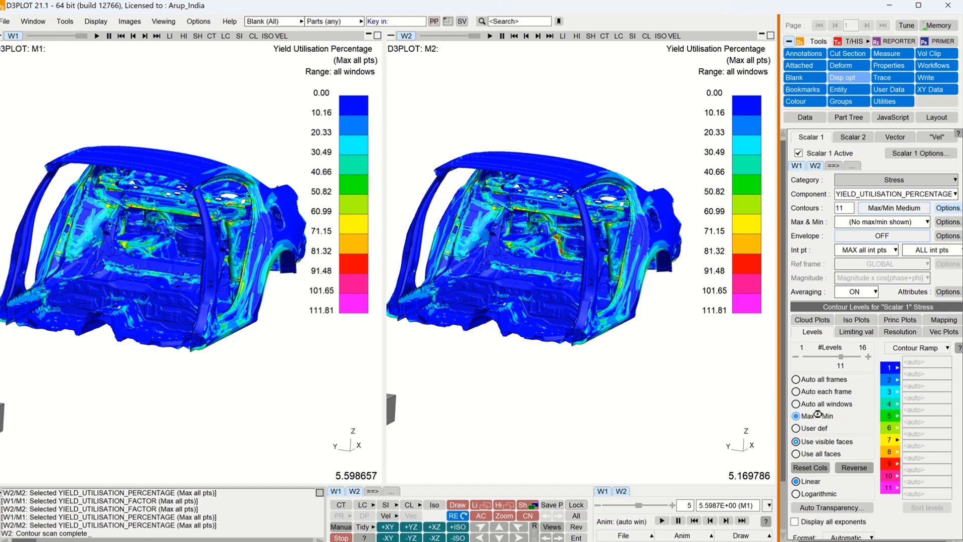
pyautogui.moveTo(937, 496); pyautogui.dragTo(903, 496)
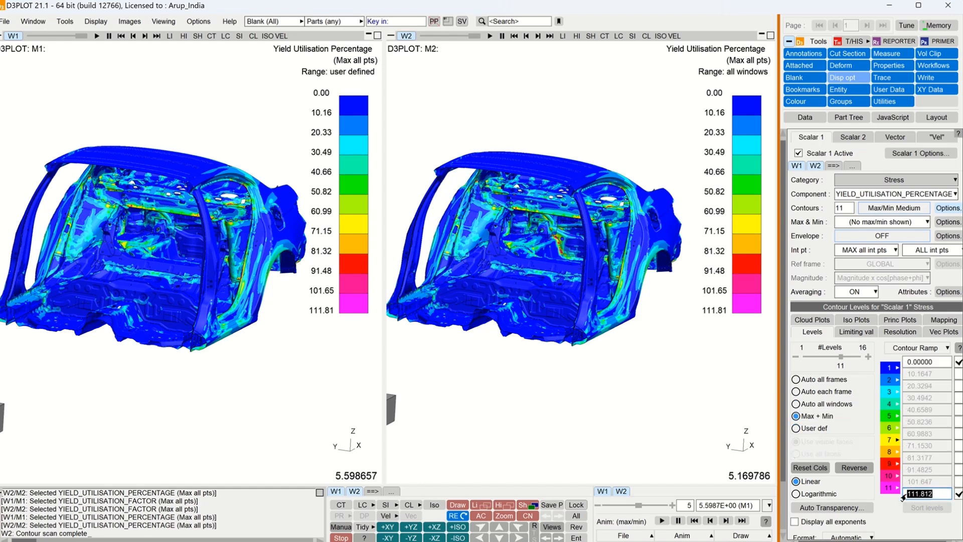
pyautogui.write('110')
pyautogui.press('Return')
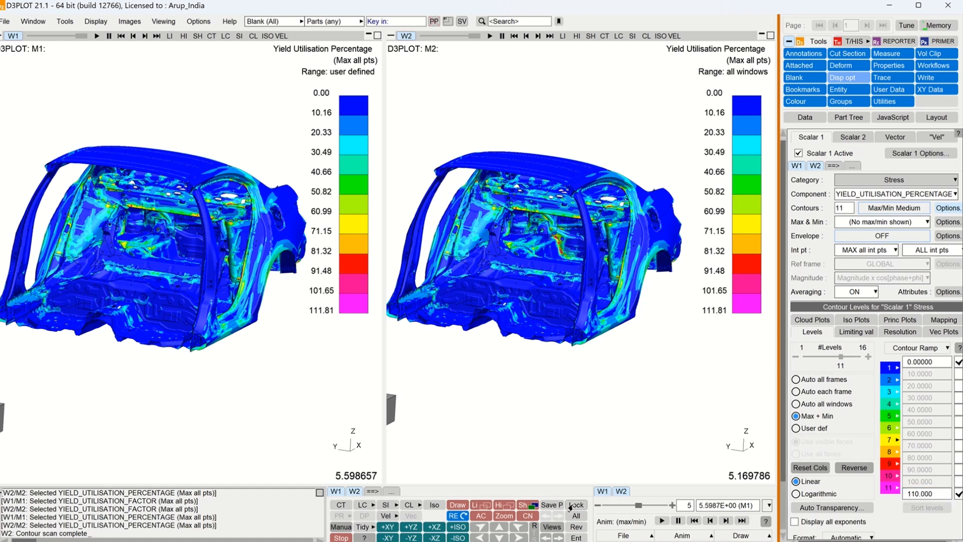
pyautogui.click(462, 514)
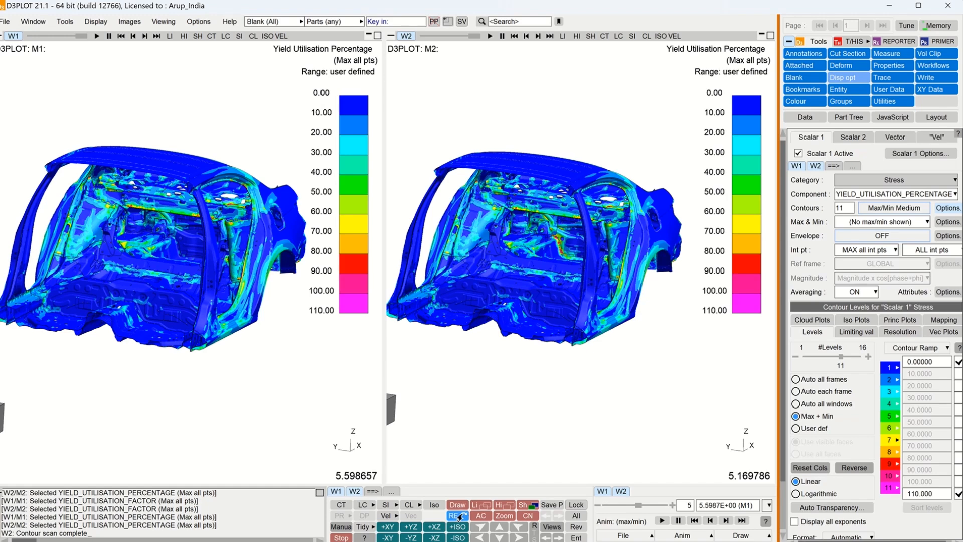
pyautogui.click(461, 516)
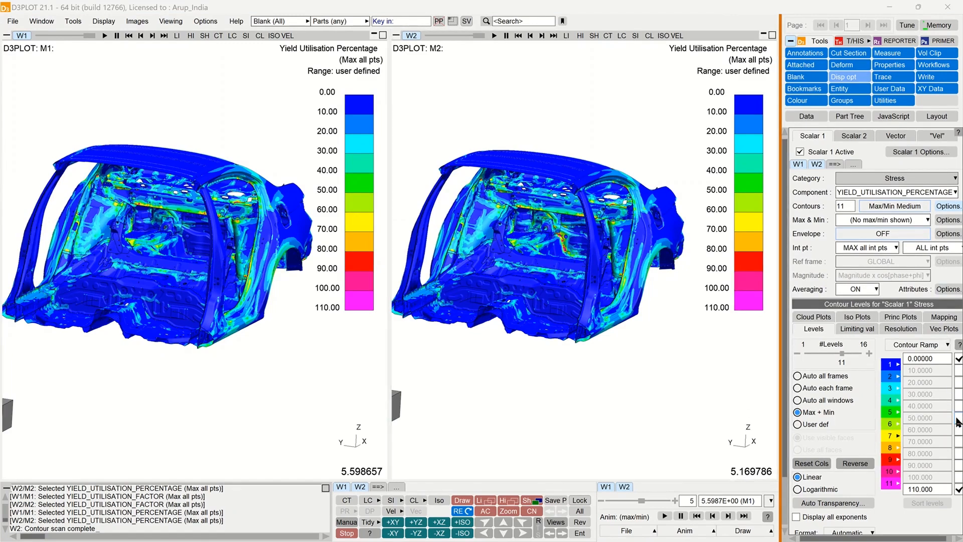
# - Make contour level 6 user-defined with a value of 55
pyautogui.click(959, 418)
pyautogui.click(959, 442)
pyautogui.click(959, 453)
pyautogui.click(958, 453)
pyautogui.click(959, 442)
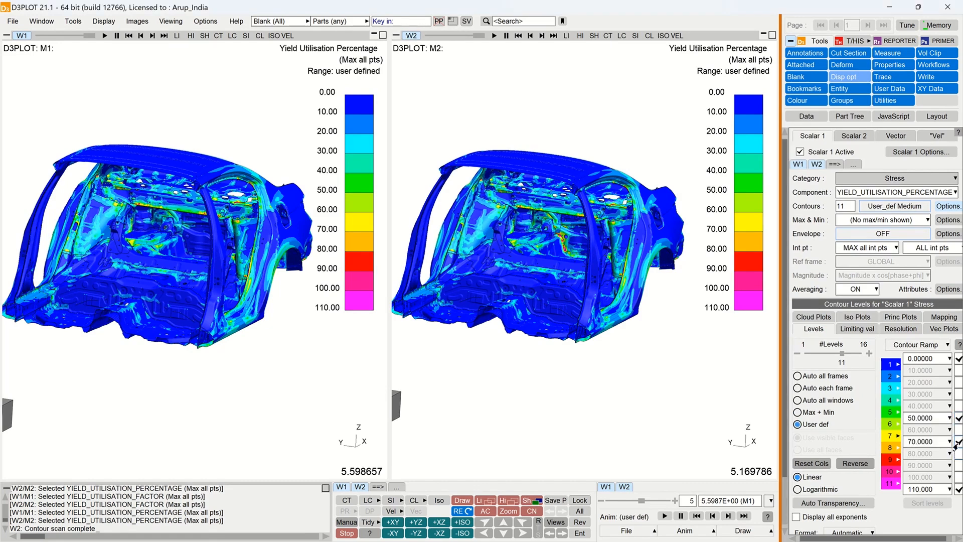
pyautogui.click(948, 418)
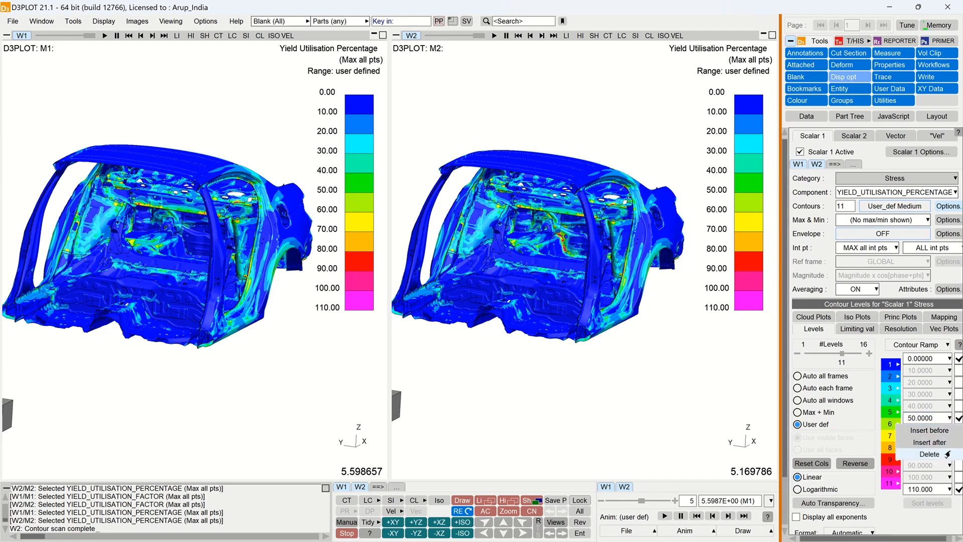
pyautogui.click(934, 421)
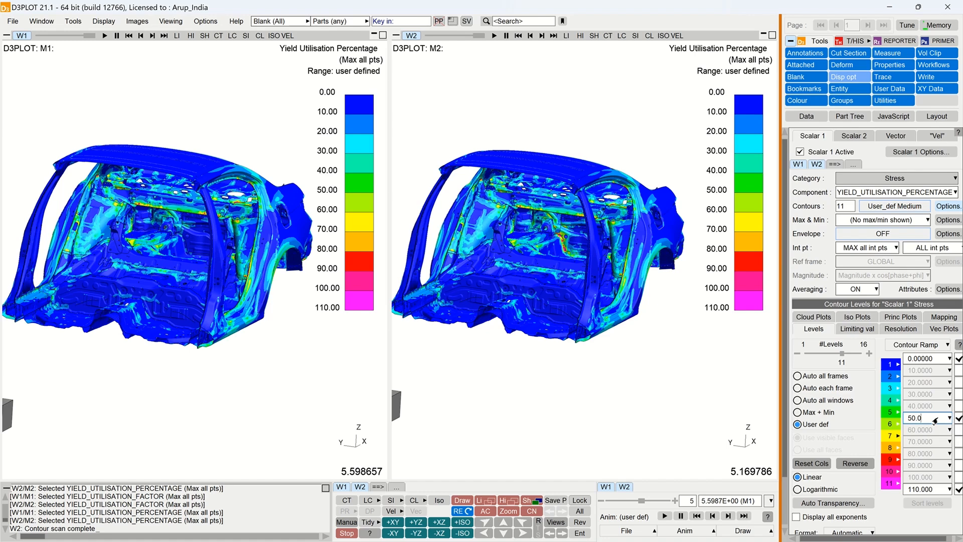
pyautogui.press('Return')
# - Redraw with the new levels, then change the contoured result to Stress > VON_MISES_STRESS
pyautogui.click(464, 512)
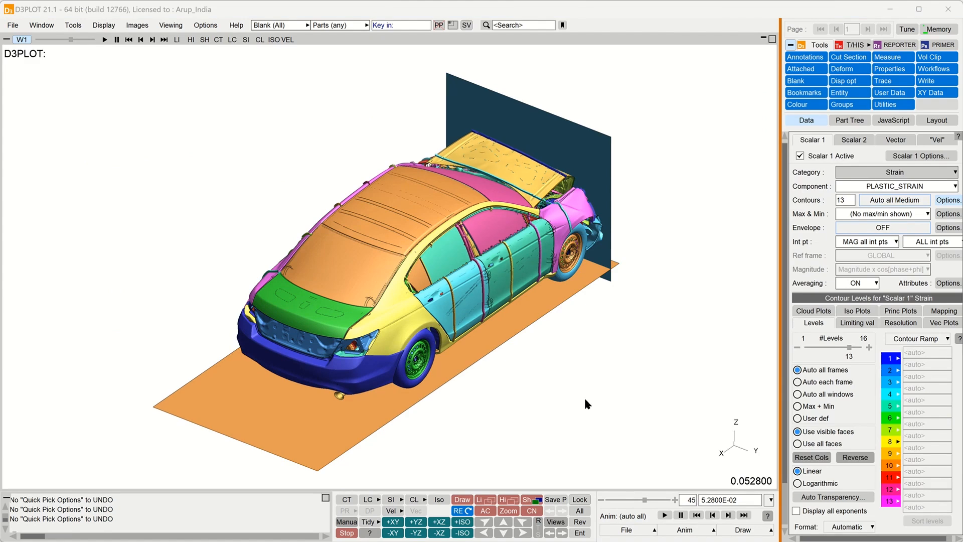
pyautogui.click(955, 172)
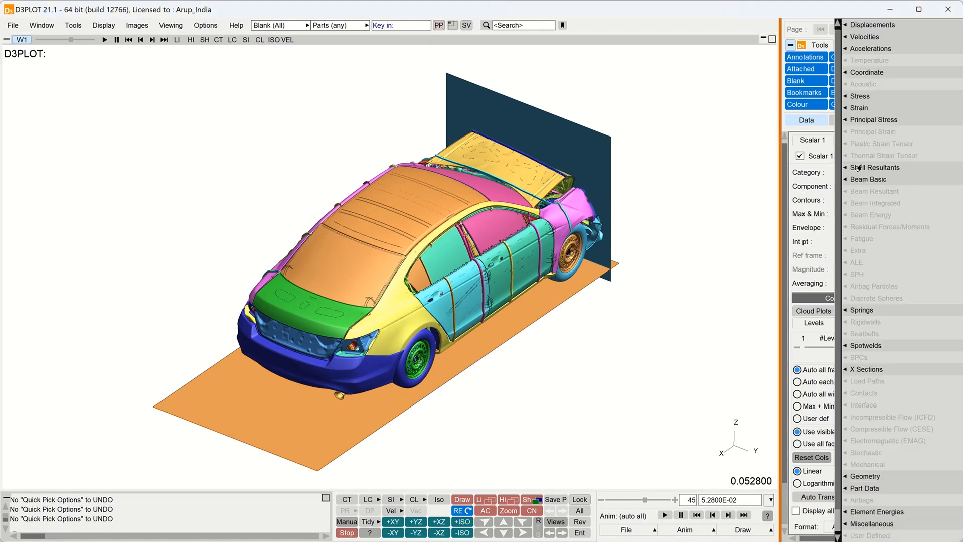
pyautogui.moveTo(864, 107)
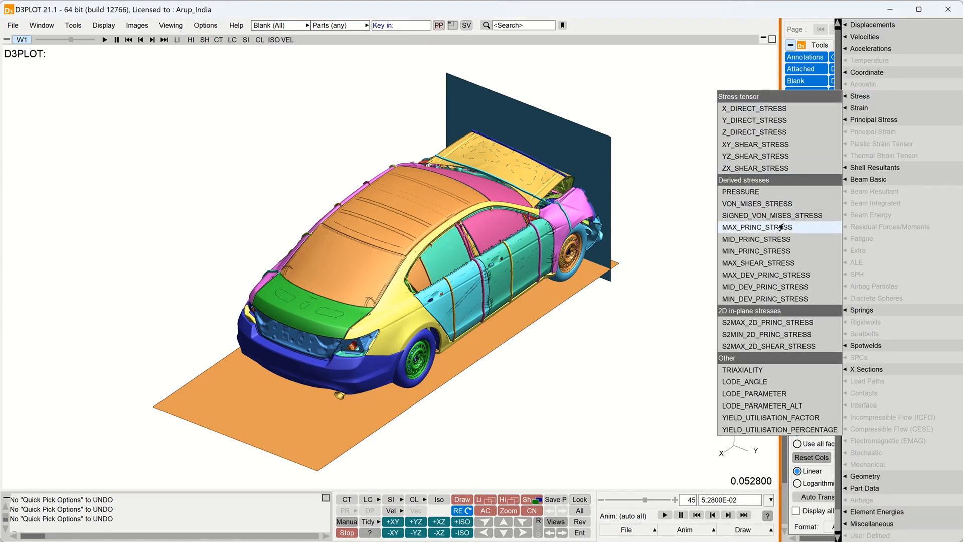
pyautogui.click(791, 204)
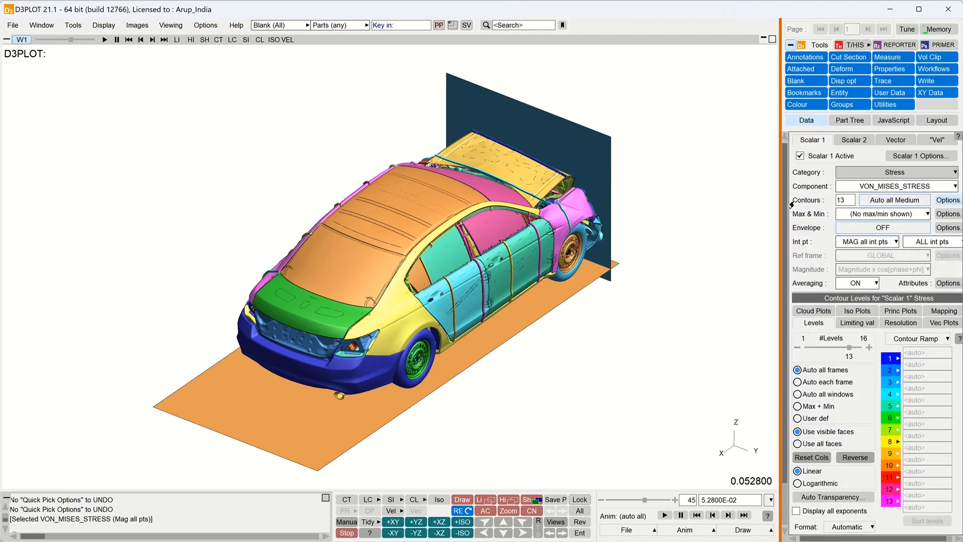
# - Set cut planes D1 and D2 (Constant Y) to Positive Omit and Negative Normal
pyautogui.click(849, 59)
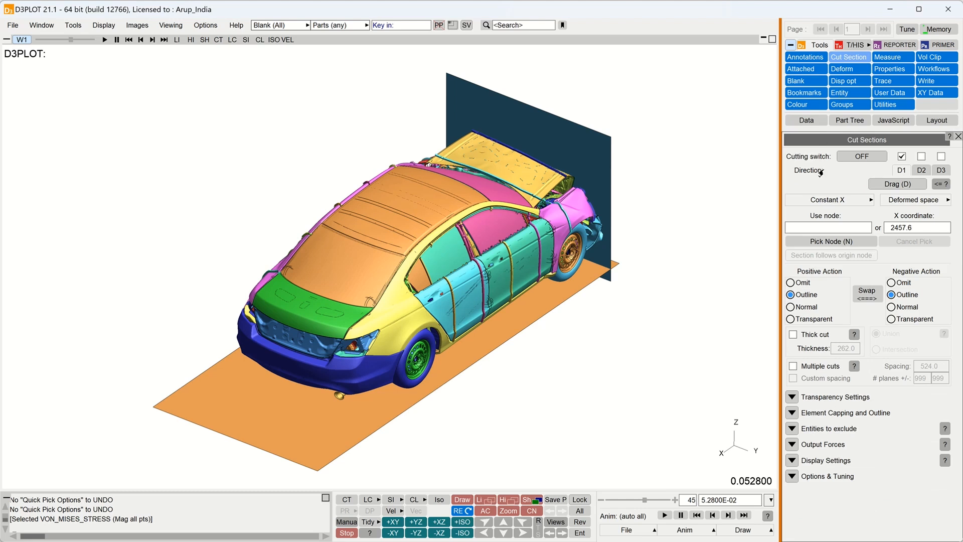
pyautogui.click(790, 283)
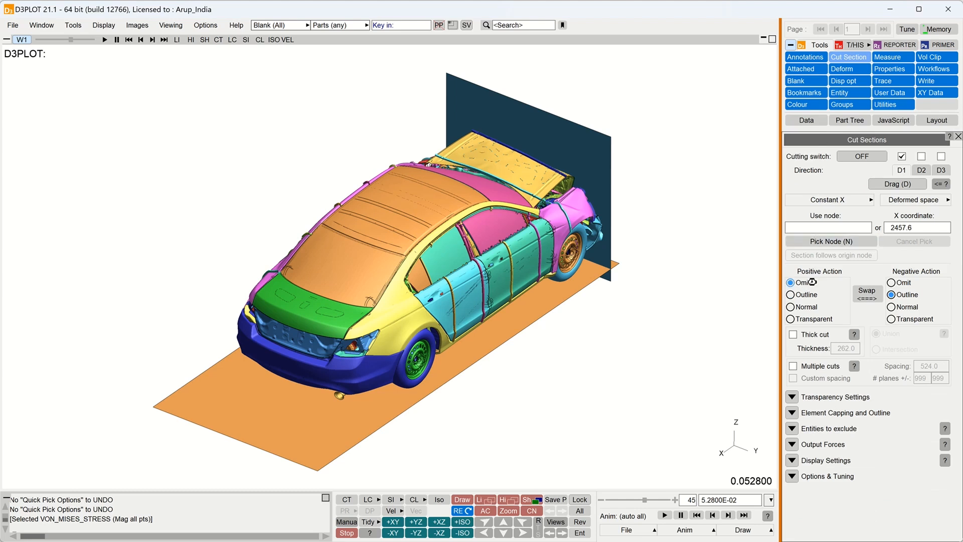
pyautogui.click(892, 307)
pyautogui.click(920, 156)
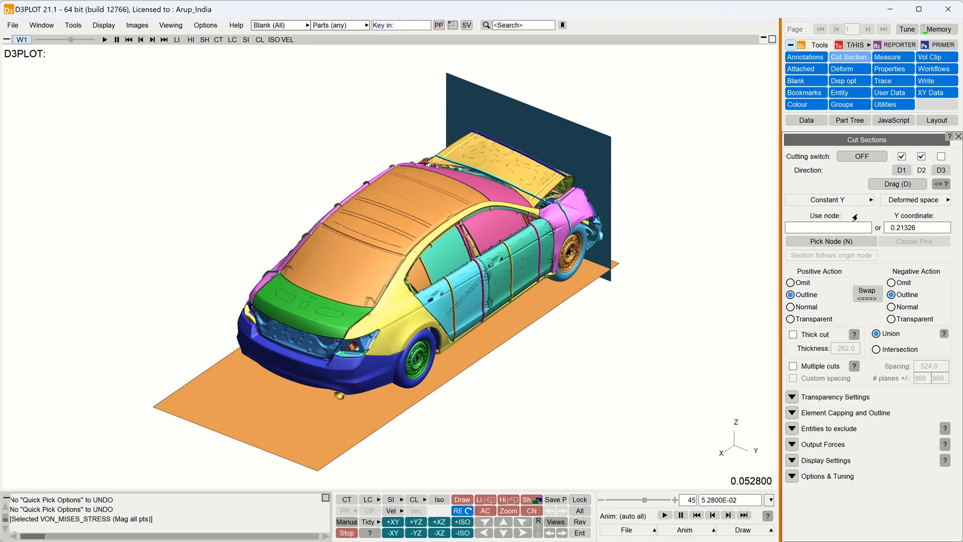
pyautogui.click(791, 283)
pyautogui.click(901, 304)
# - Use Intersection mode, switch section cutting on, and zoom in on the cut
pyautogui.click(889, 353)
pyautogui.click(858, 157)
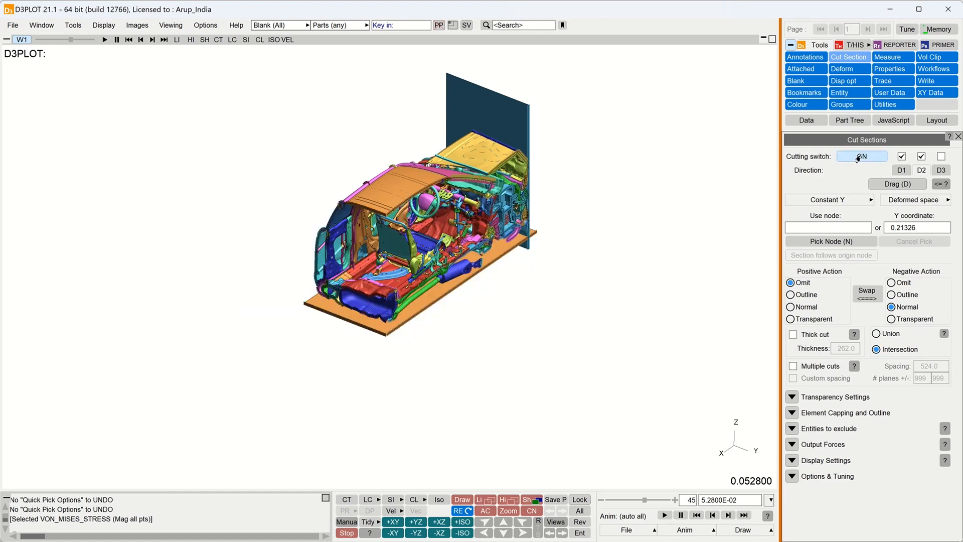
pyautogui.scroll(2, 521, 165)
pyautogui.scroll(4, 520, 164)
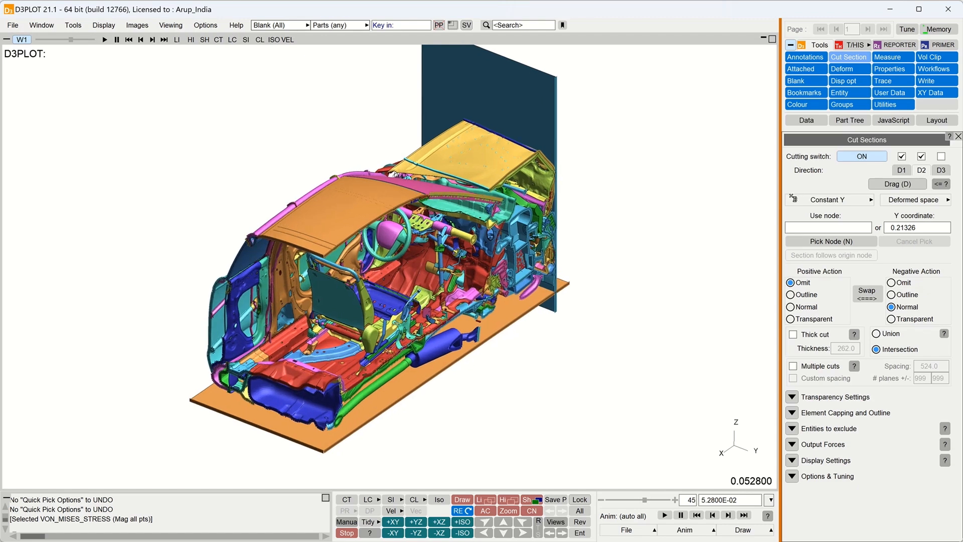
# - Draw von Mises contours and enable Auto Transparency, then redraw the model
pyautogui.click(392, 500)
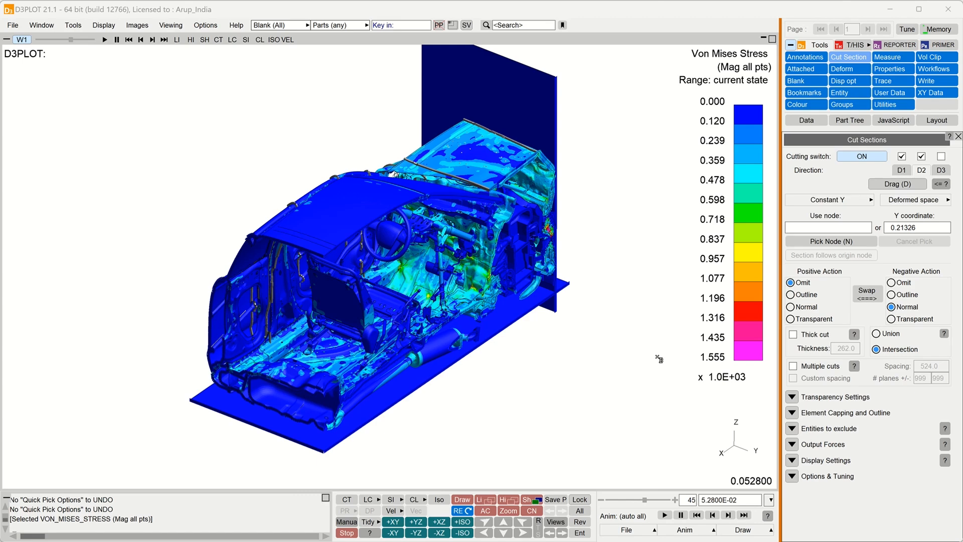
pyautogui.click(808, 121)
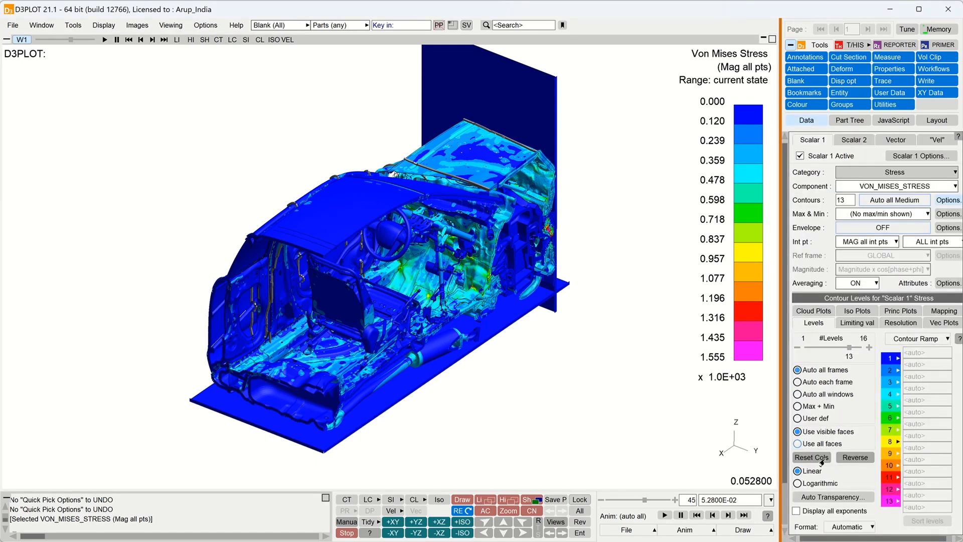
pyautogui.click(828, 500)
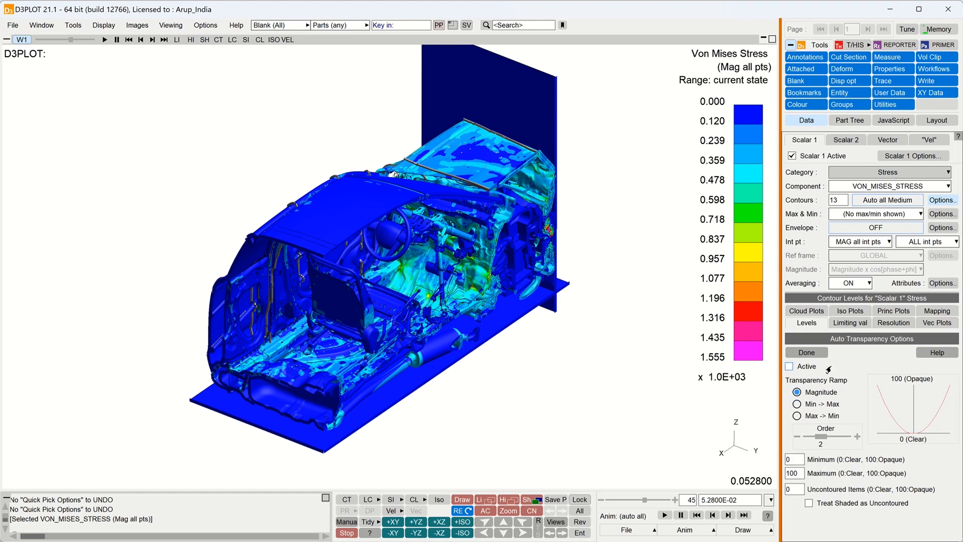
pyautogui.click(805, 367)
pyautogui.click(806, 353)
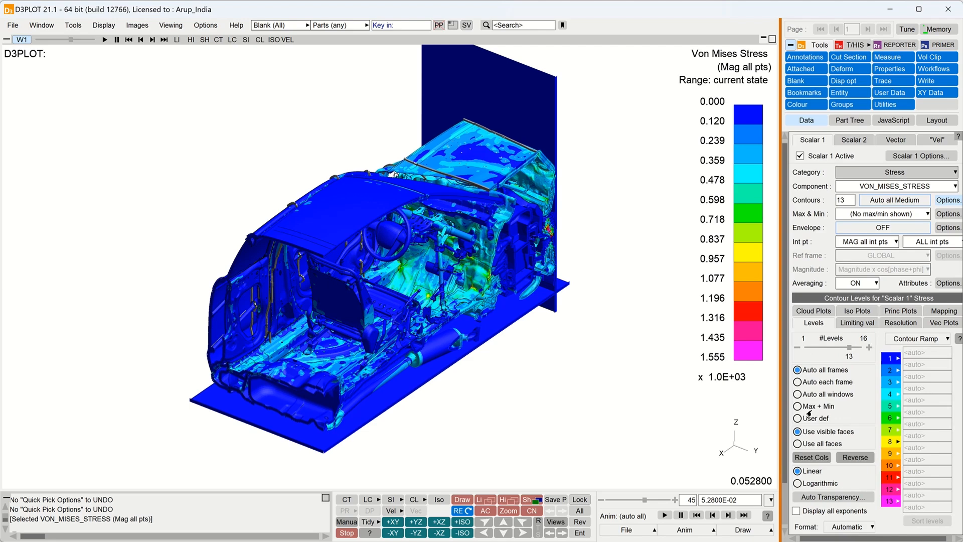
pyautogui.click(469, 510)
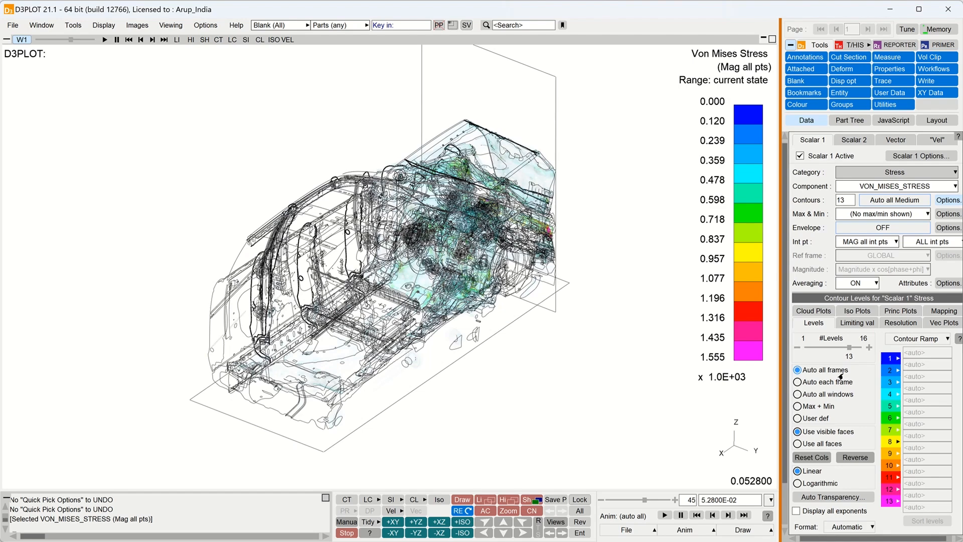
# - Set the Auto Transparency ramp to Min -> Max, from 0 clear to 100 opaque
pyautogui.click(831, 496)
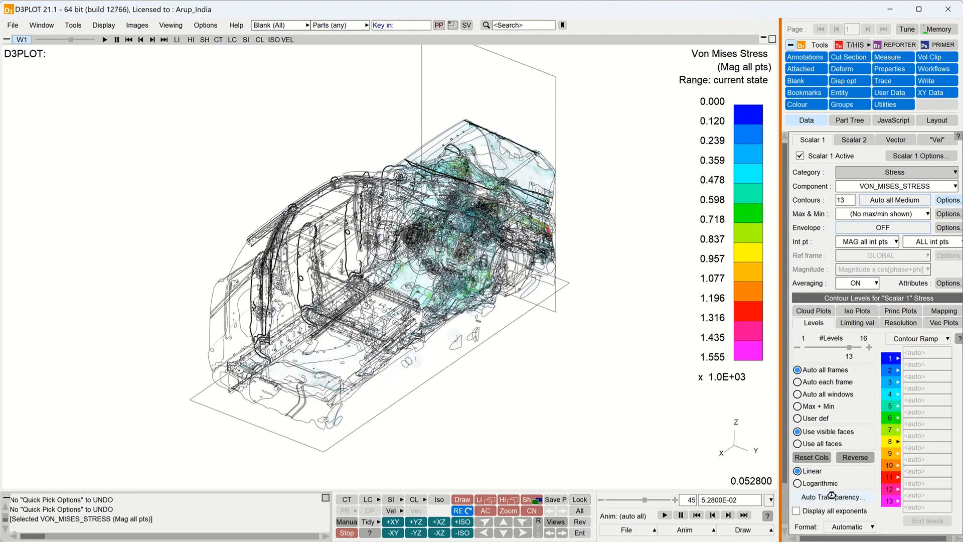
pyautogui.click(796, 404)
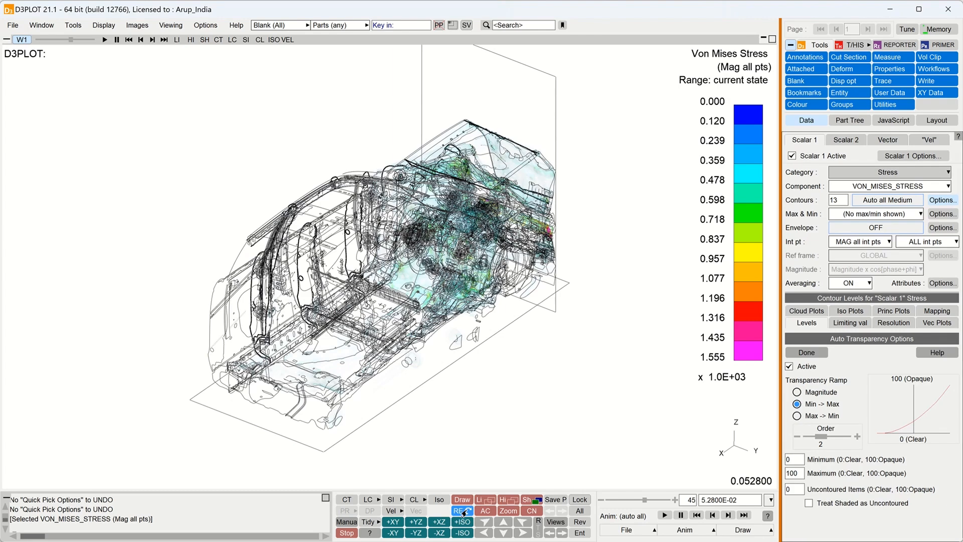
pyautogui.scroll(2, 485, 247)
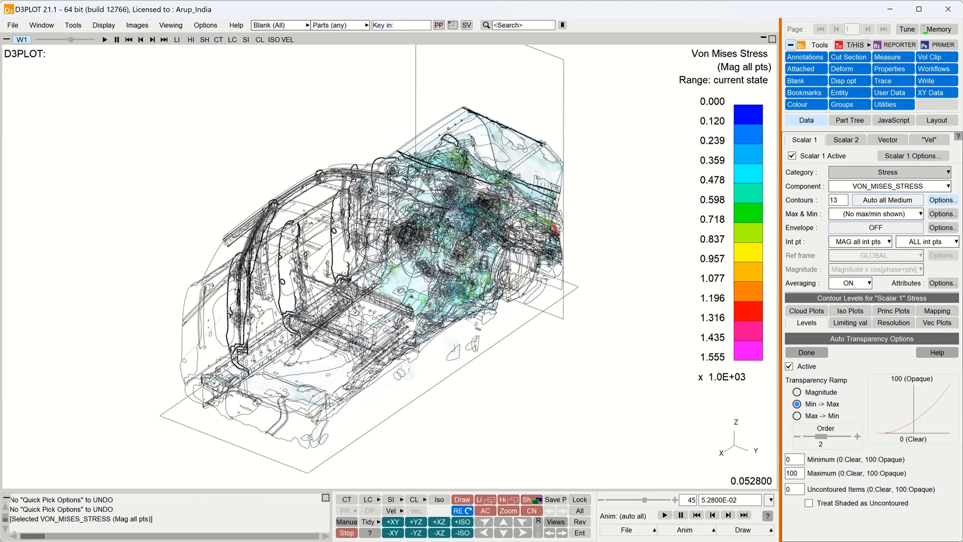
pyautogui.scroll(1, 476, 261)
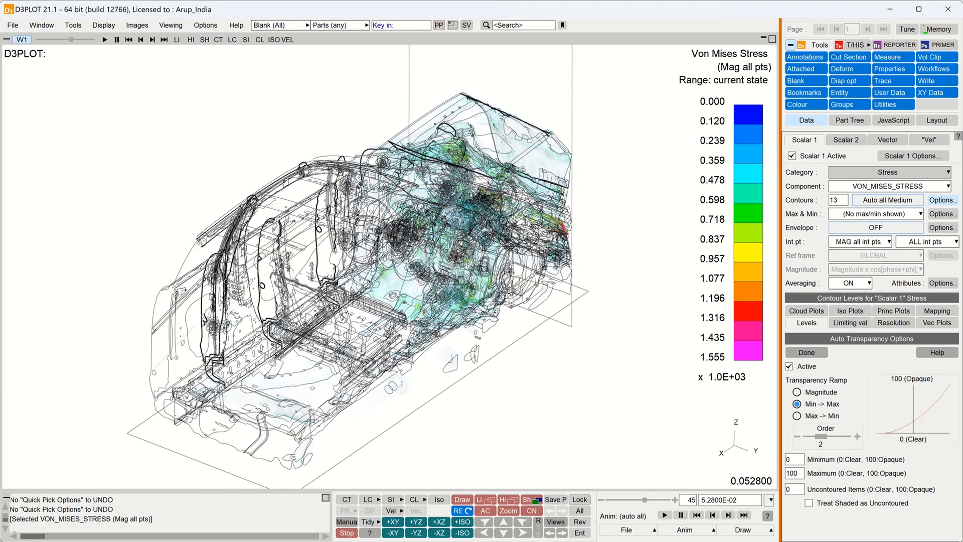
pyautogui.scroll(1, 484, 247)
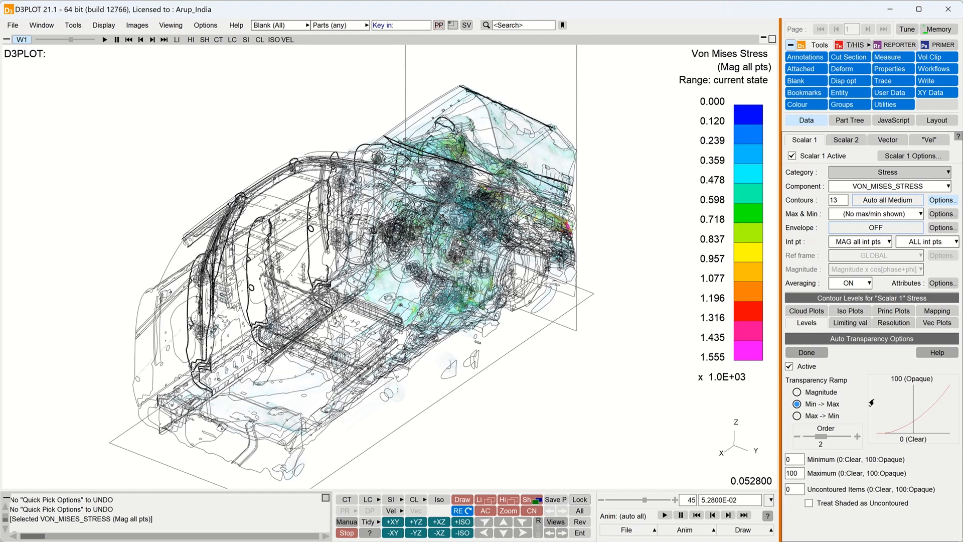
pyautogui.click(813, 355)
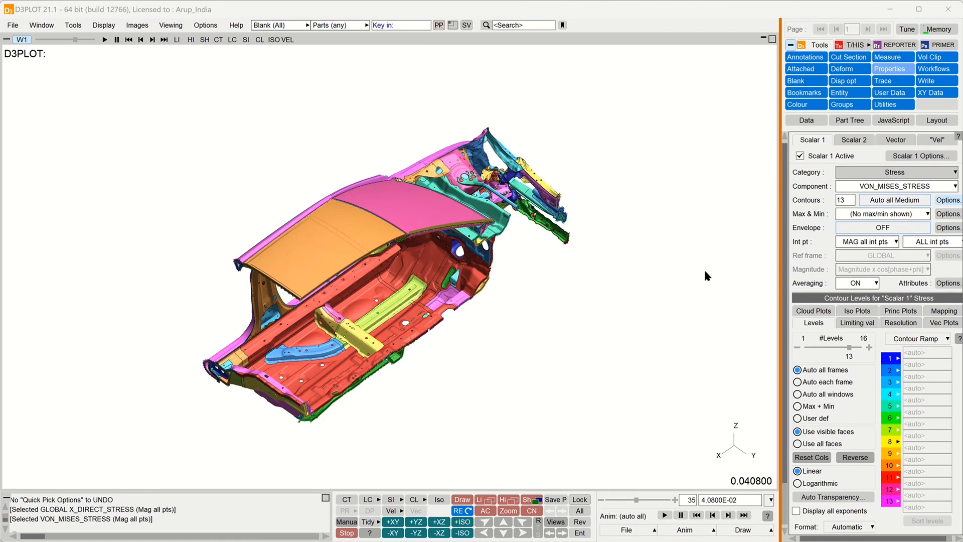
# - Plot Spotwelds > SPOTWELD_FORCE contours, giving a -4.71 to 30.22 (x1.0E+03) legend
pyautogui.click(872, 175)
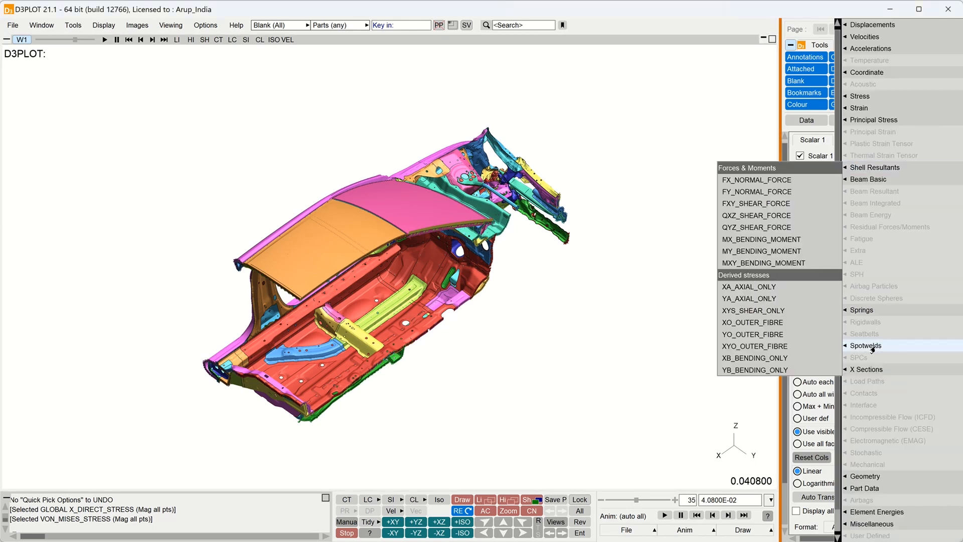
pyautogui.moveTo(866, 345)
pyautogui.click(799, 358)
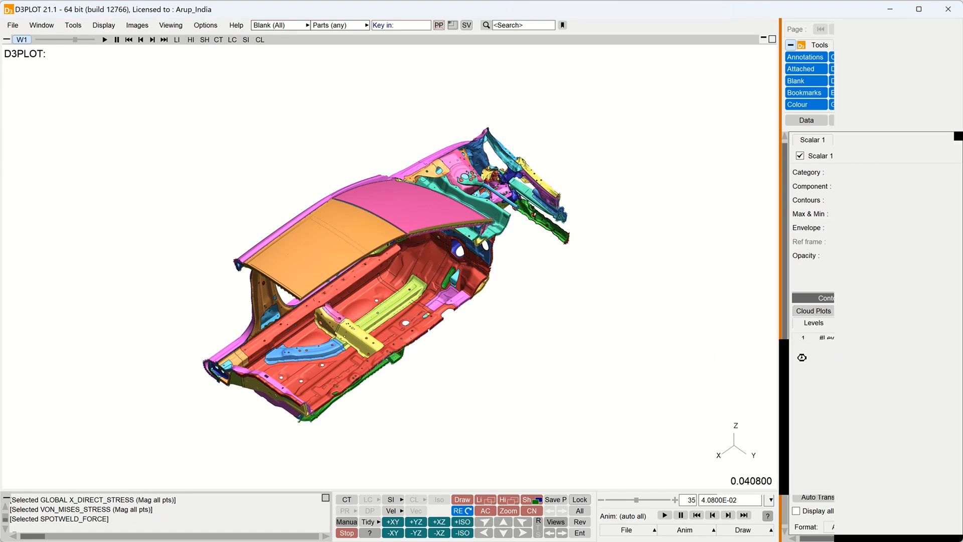
pyautogui.click(390, 500)
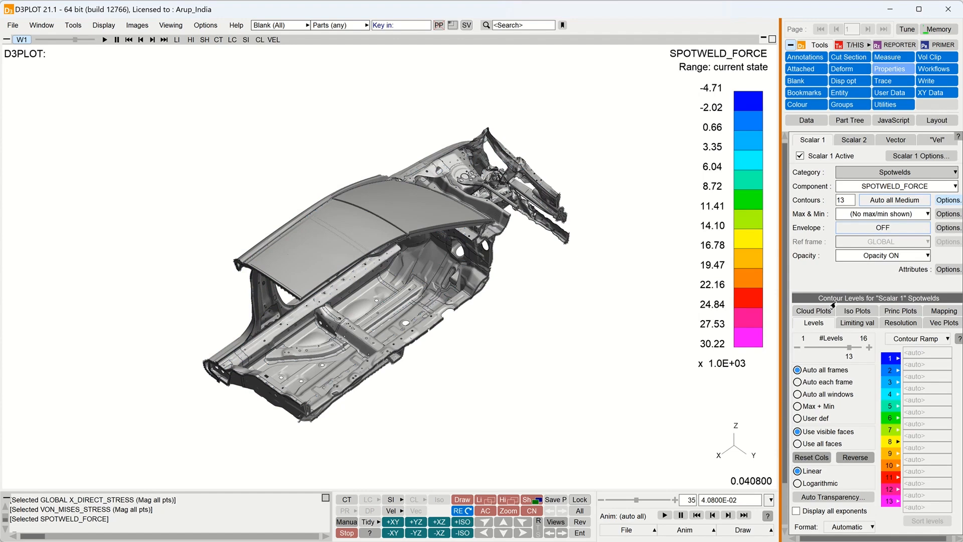
# - Activate Scalar 2 as Strain > PLASTIC_STRAIN and redraw with both contours overlaid
pyautogui.click(859, 140)
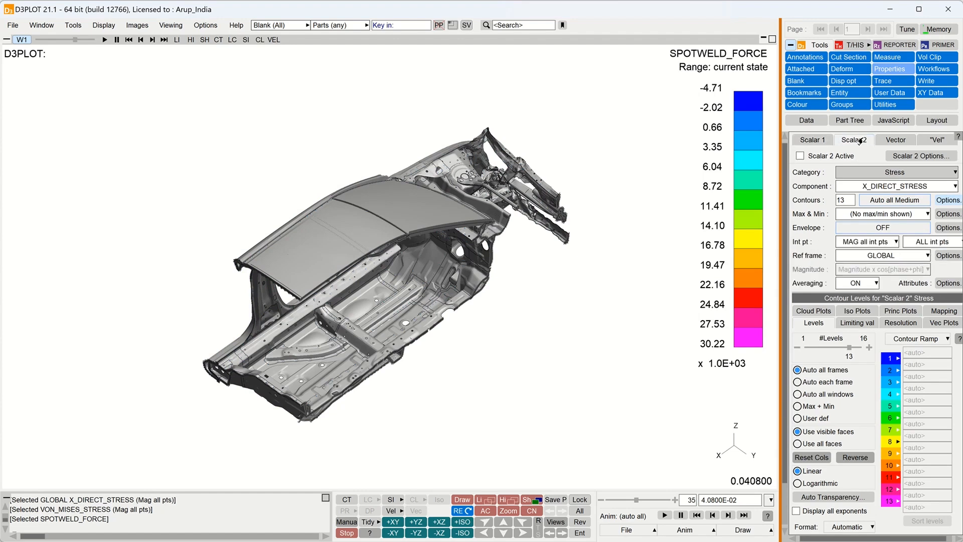
pyautogui.click(871, 172)
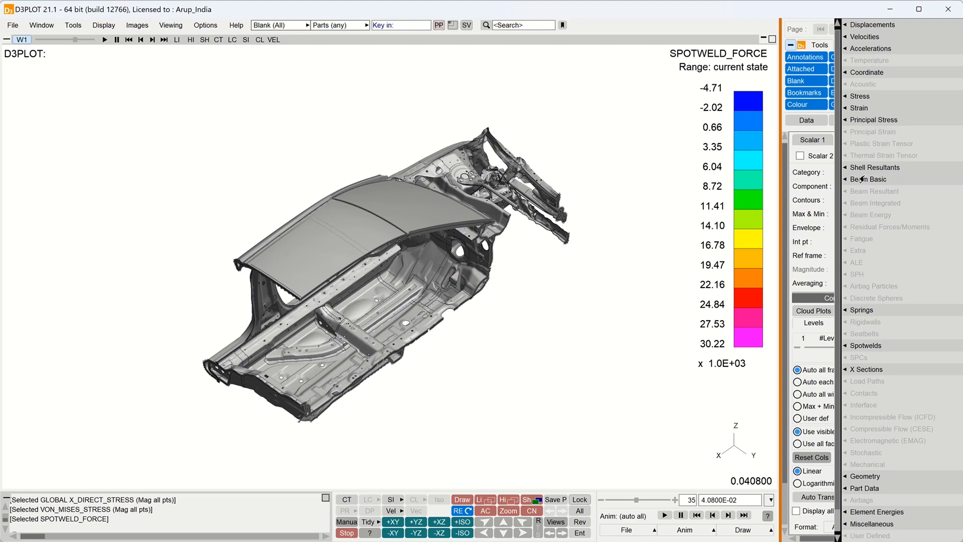
pyautogui.moveTo(861, 108)
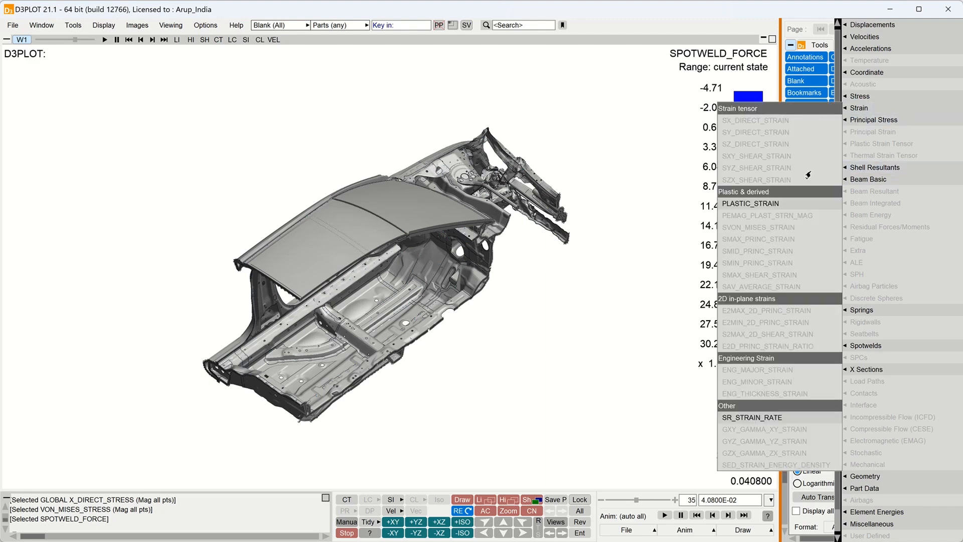
pyautogui.click(805, 203)
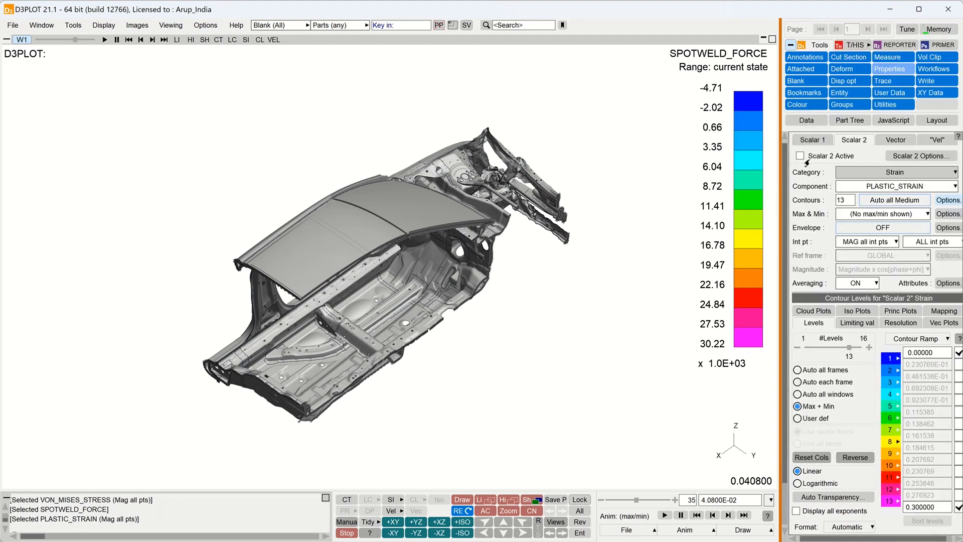
pyautogui.click(800, 156)
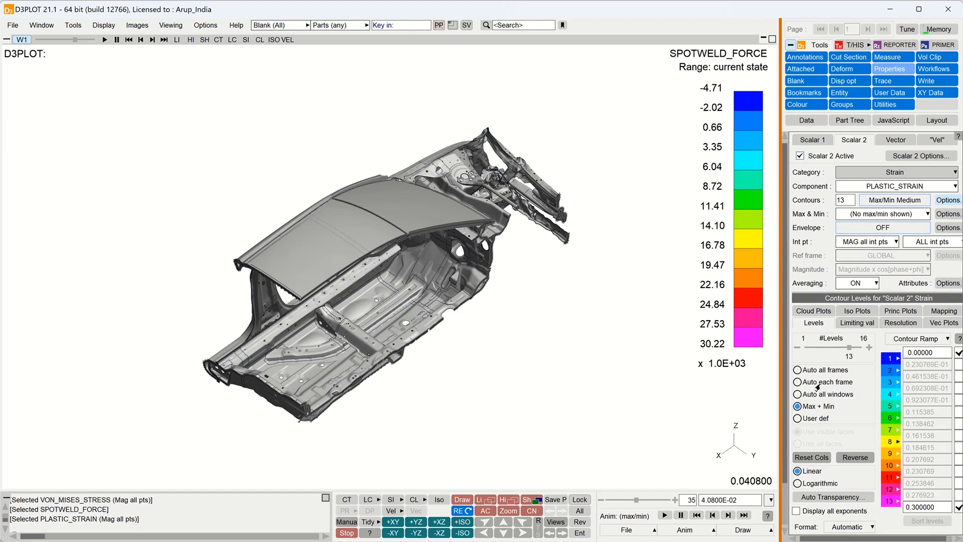
pyautogui.click(470, 511)
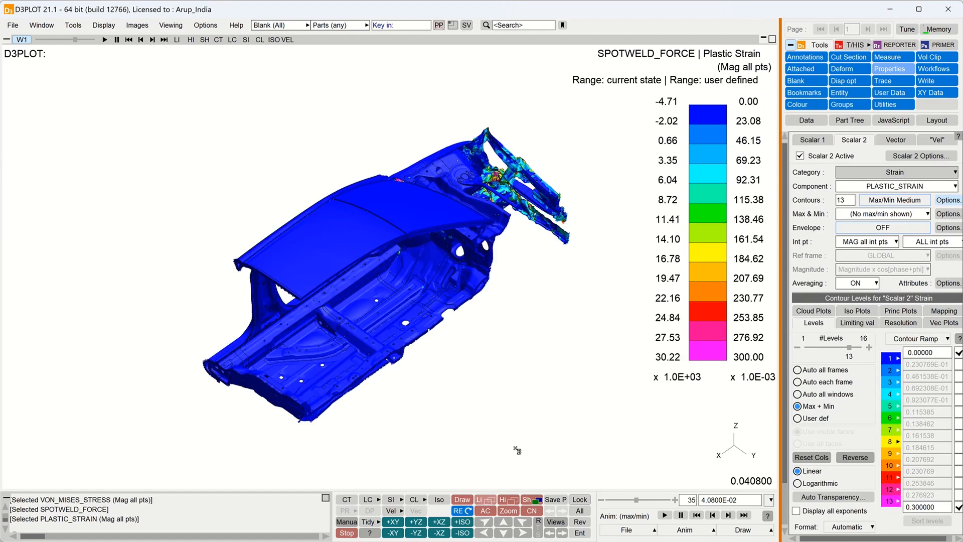
# - Zoom in, rotate and pan until the crushed, high-strain front end fills the view
pyautogui.scroll(3, 507, 240)
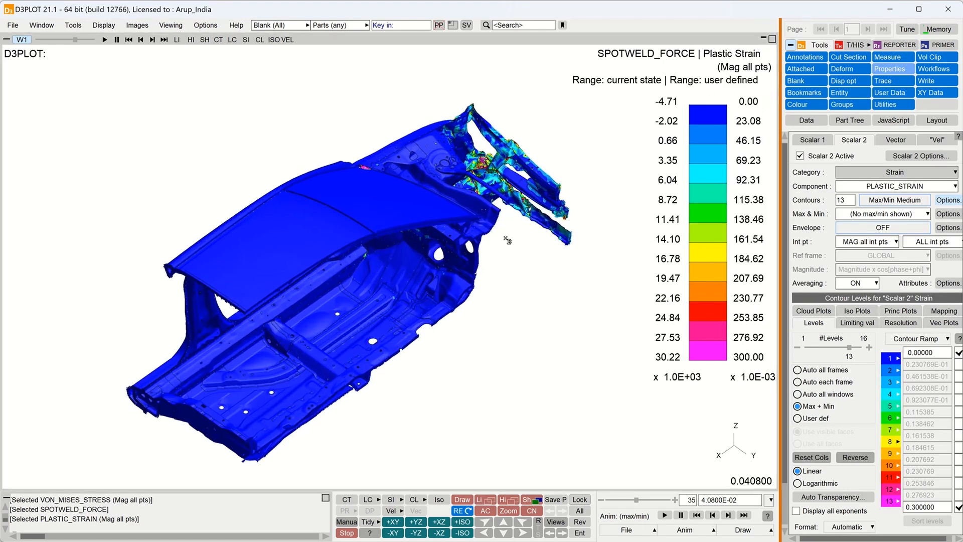
pyautogui.scroll(4, 506, 240)
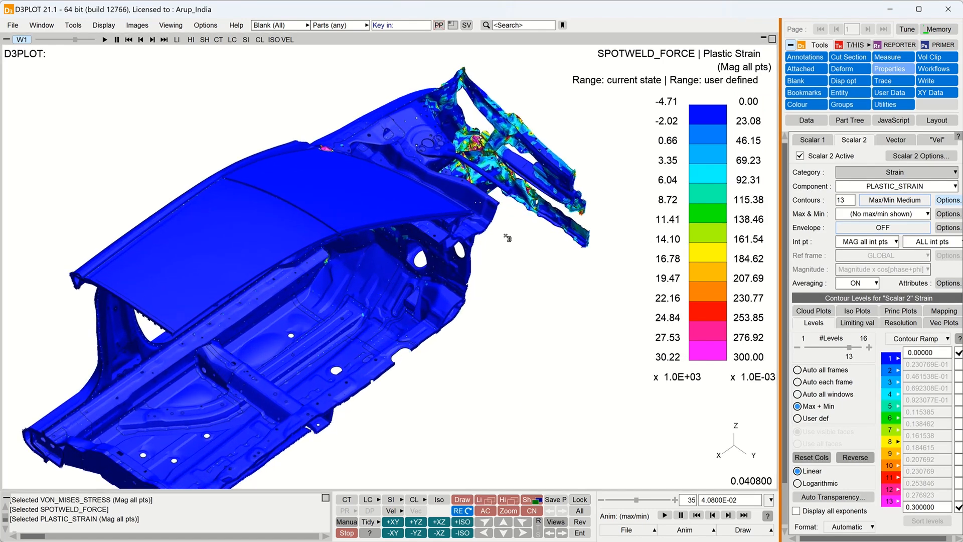
pyautogui.scroll(1, 508, 238)
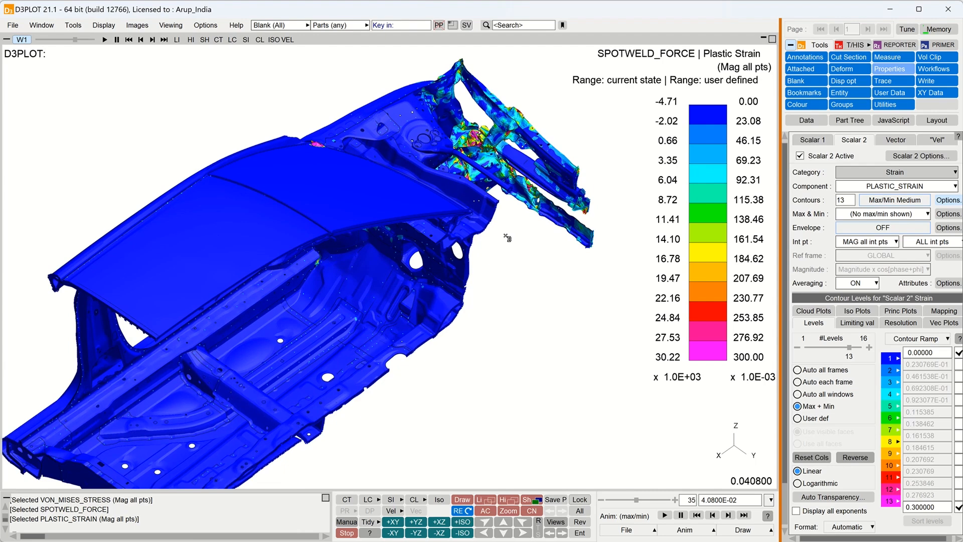
pyautogui.scroll(1, 507, 238)
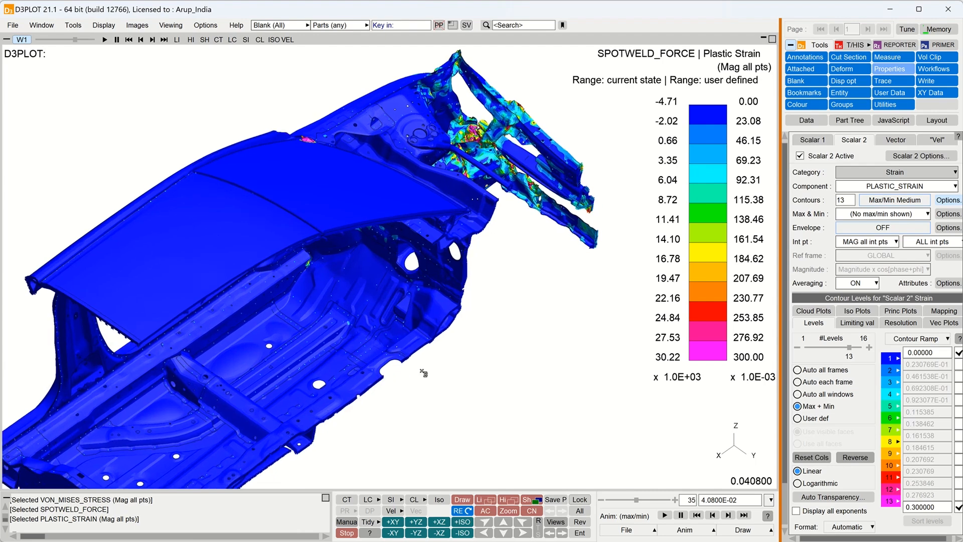
pyautogui.moveTo(369, 339); pyautogui.dragTo(235, 317)
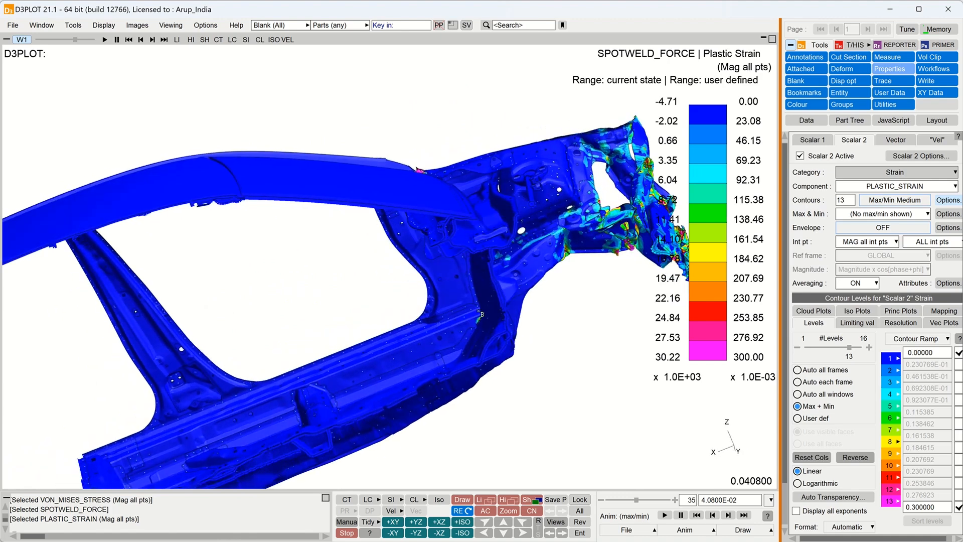
pyautogui.moveTo(525, 297); pyautogui.dragTo(442, 304, button='middle')
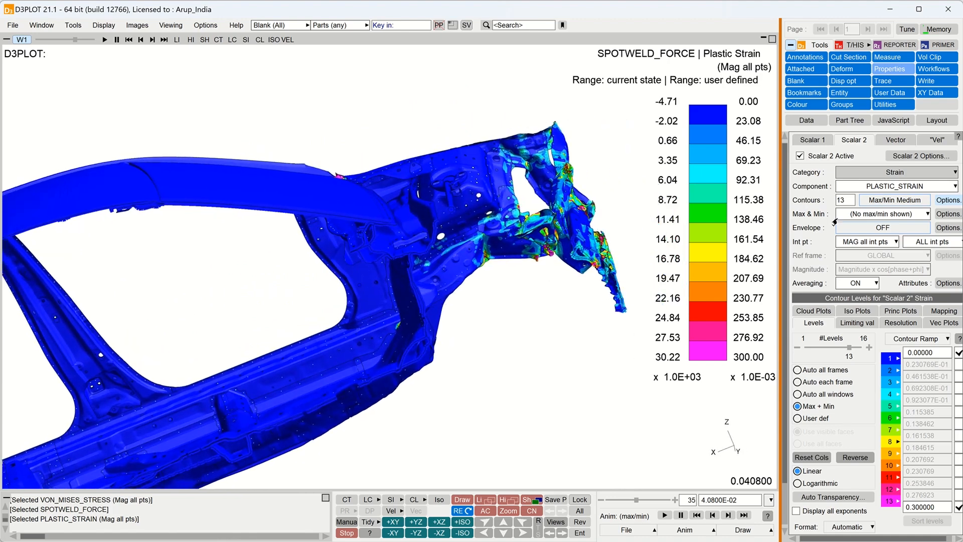
# - Check the Scalar 1 SPOTWELD_FORCE contour settings, with 11 contour levels
pyautogui.click(903, 156)
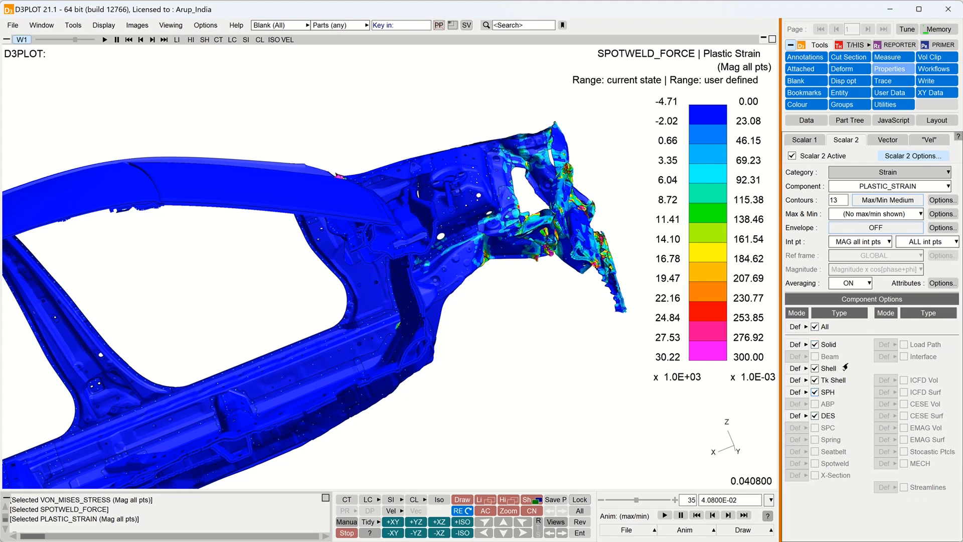
pyautogui.click(807, 140)
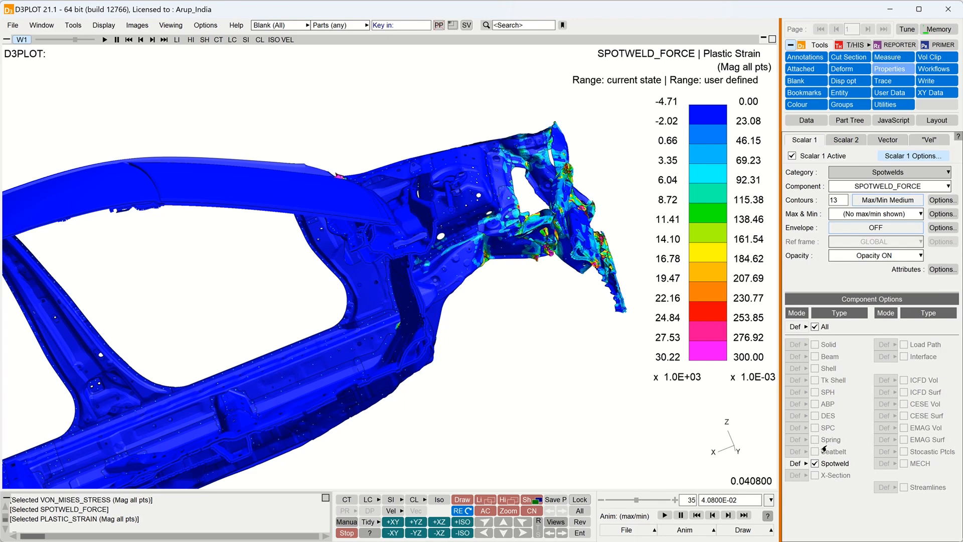
pyautogui.scroll(1, 521, 274)
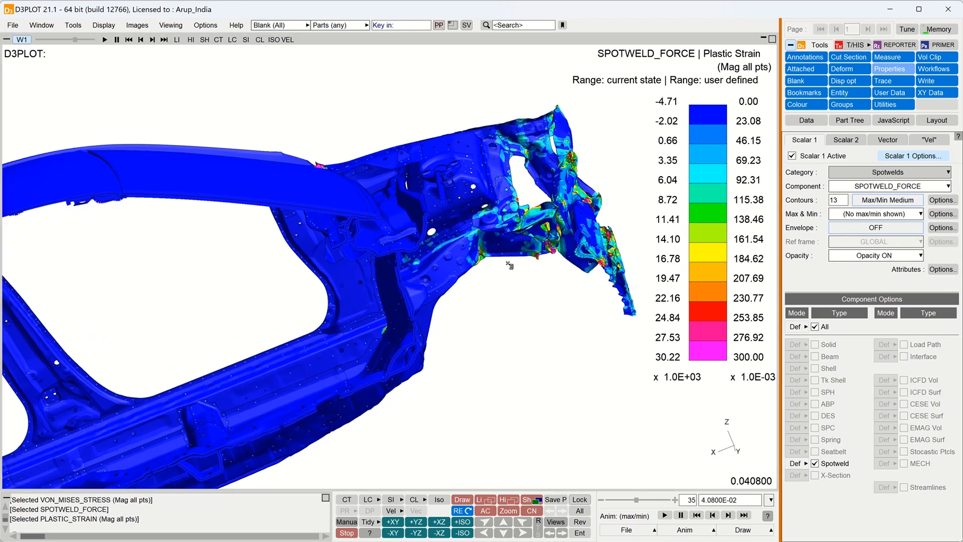
pyautogui.scroll(1, 510, 266)
# - Zoom, pan and rotate the view close in on the crushed front rail
pyautogui.moveTo(488, 258); pyautogui.dragTo(461, 264, button='middle')
pyautogui.moveTo(399, 323); pyautogui.dragTo(332, 246)
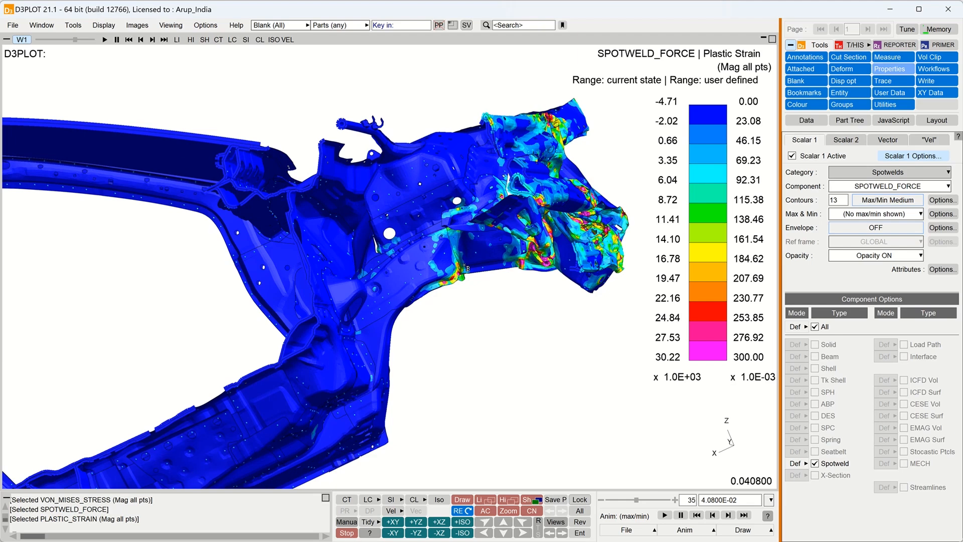
pyautogui.scroll(5, 466, 263)
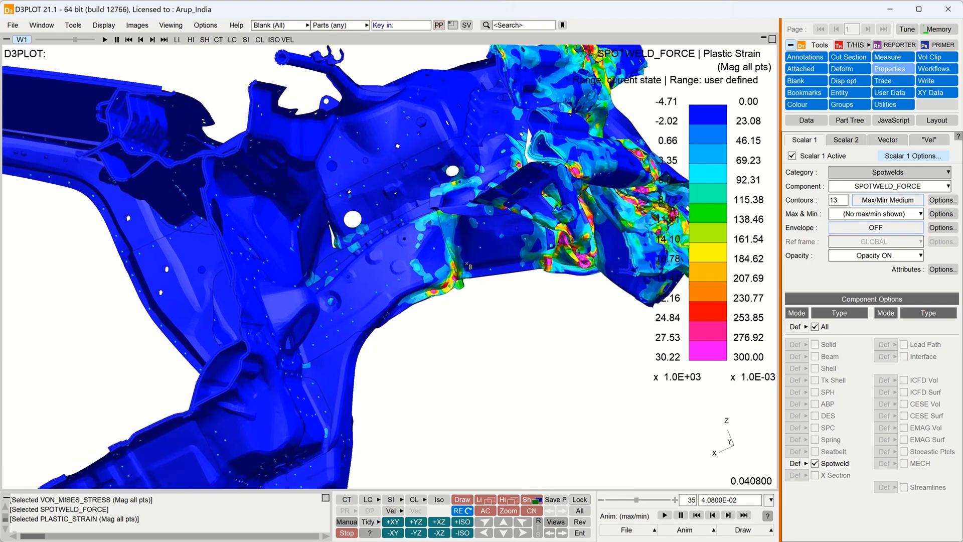
pyautogui.scroll(5, 467, 265)
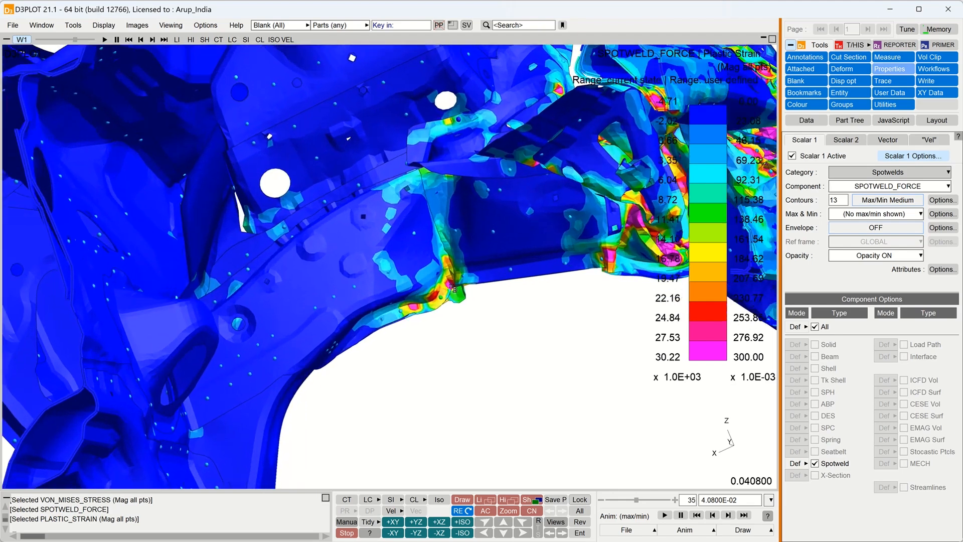
pyautogui.moveTo(453, 288); pyautogui.dragTo(266, 393, button='middle')
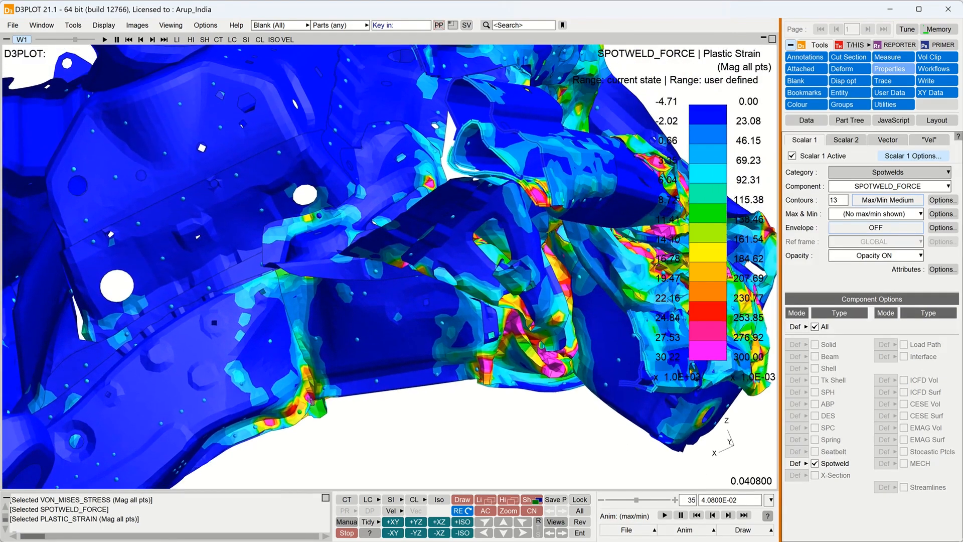
pyautogui.scroll(6, 307, 427)
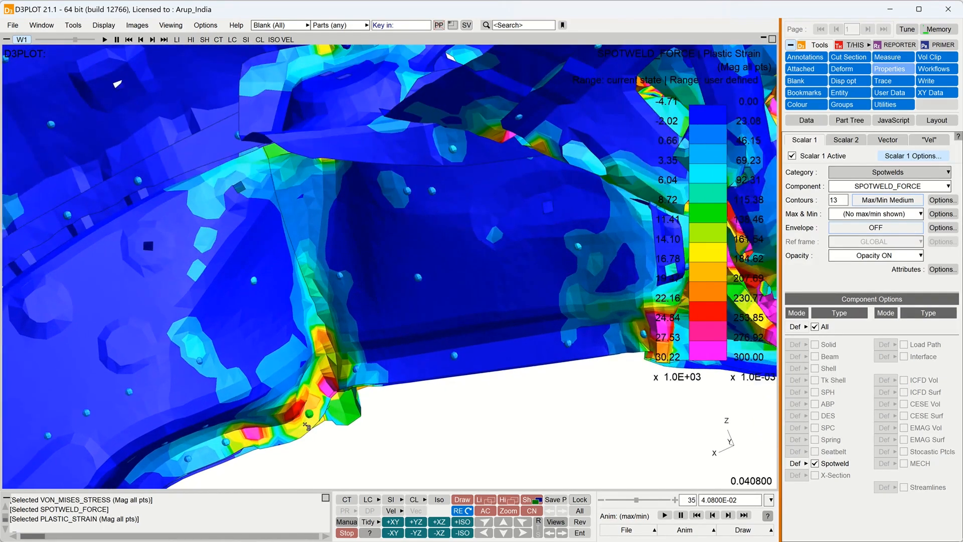
pyautogui.moveTo(316, 387); pyautogui.dragTo(321, 330, button='middle')
pyautogui.keyDown('shift'); pyautogui.moveTo(284, 343); pyautogui.dragTo(282, 280); pyautogui.keyUp('shift')
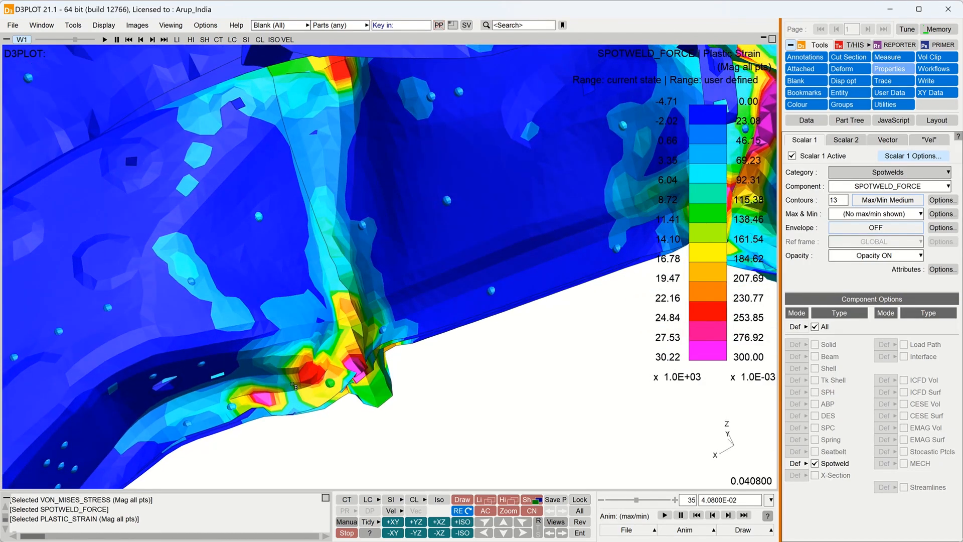
pyautogui.scroll(1, 305, 399)
pyautogui.scroll(1, 305, 399)
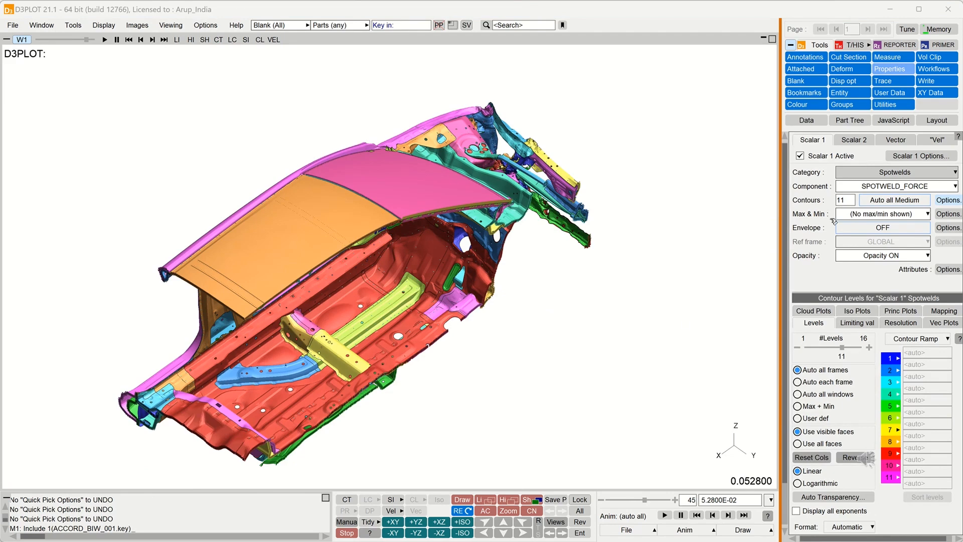
# - Contour the car by Principal Stress PMM_PRINC_MAX_&_MIN and draw principal stress vectors
pyautogui.click(866, 173)
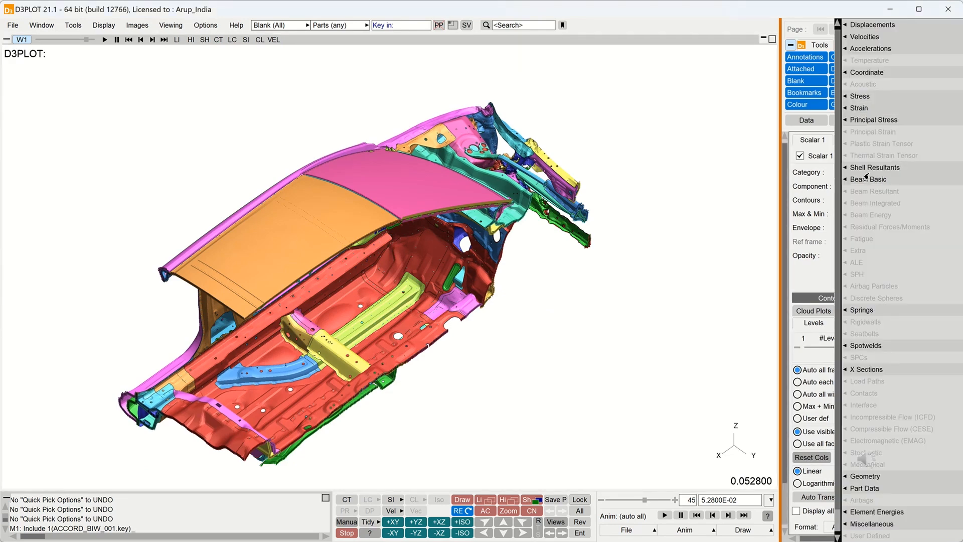
pyautogui.moveTo(861, 124)
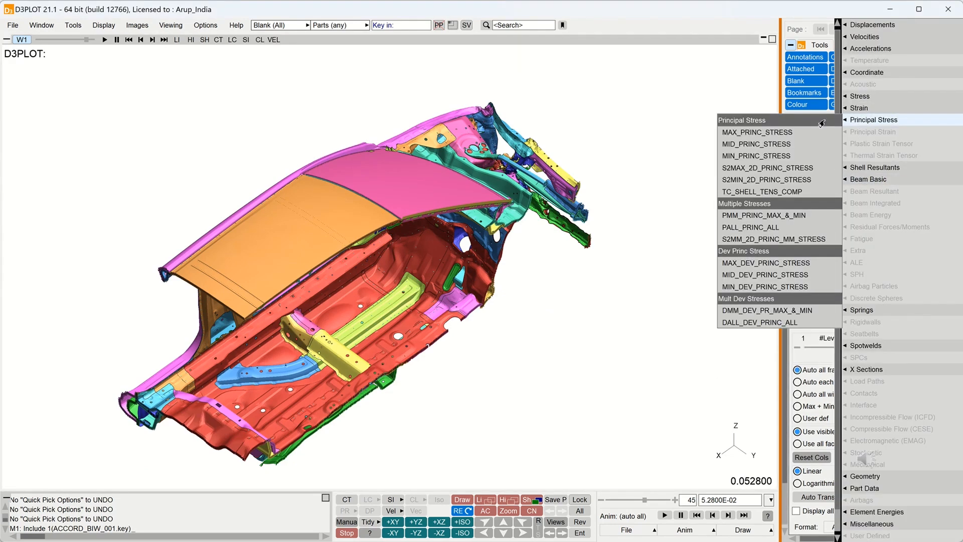
pyautogui.click(798, 214)
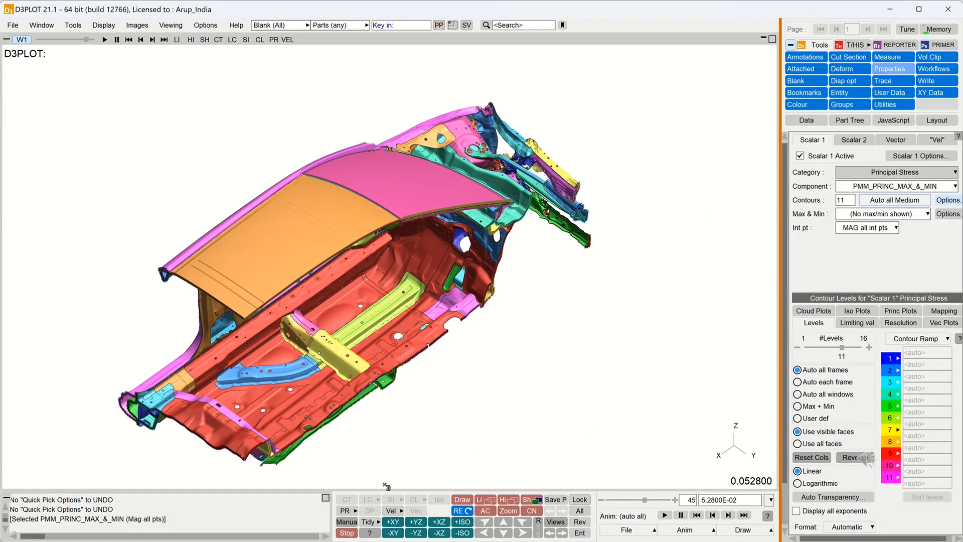
pyautogui.click(346, 511)
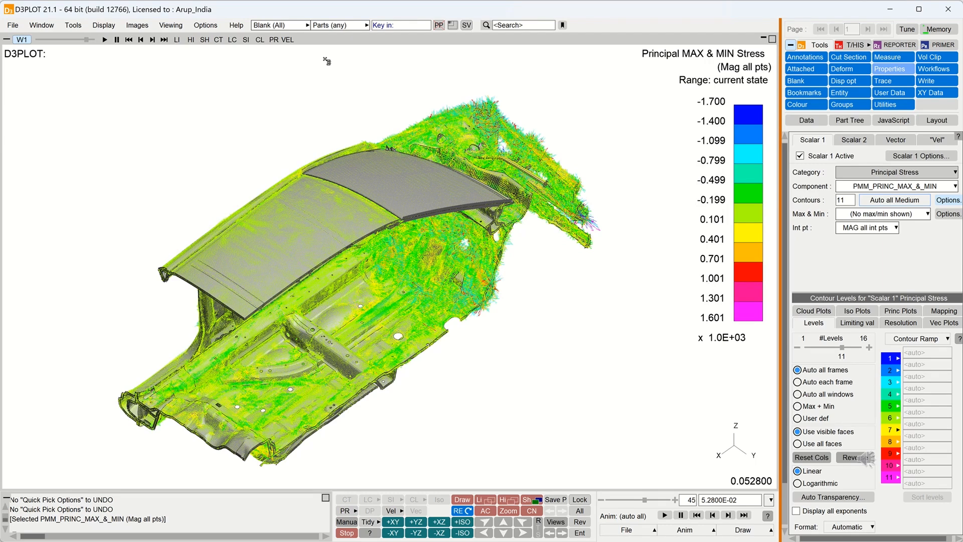
# - Show only bumper beam part 100188, enlarged and rotated to look along X
pyautogui.click(306, 26)
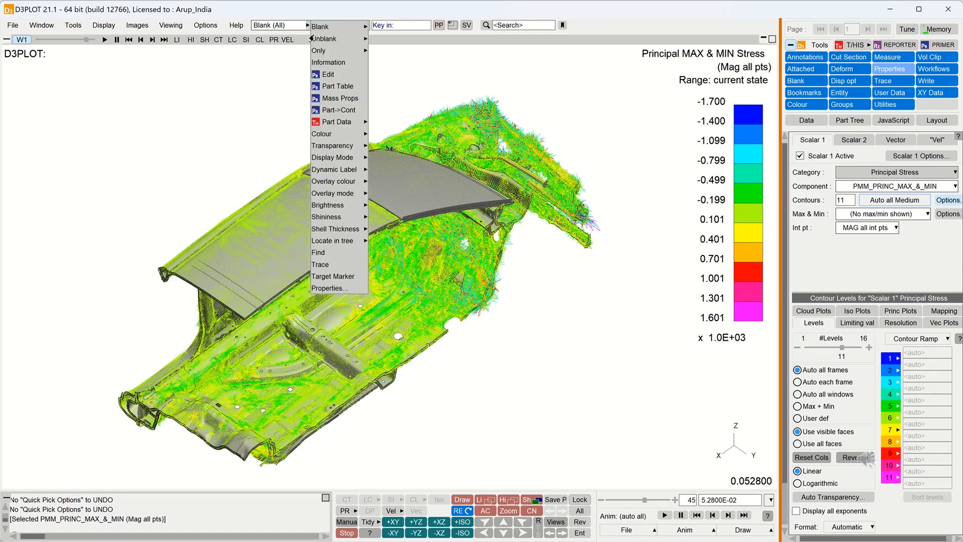
pyautogui.click(322, 47)
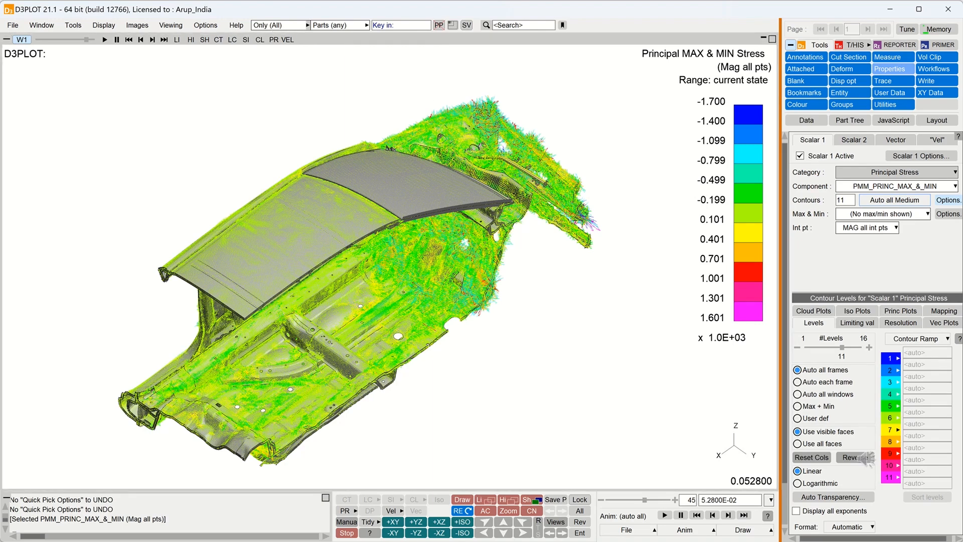
pyautogui.click(535, 181)
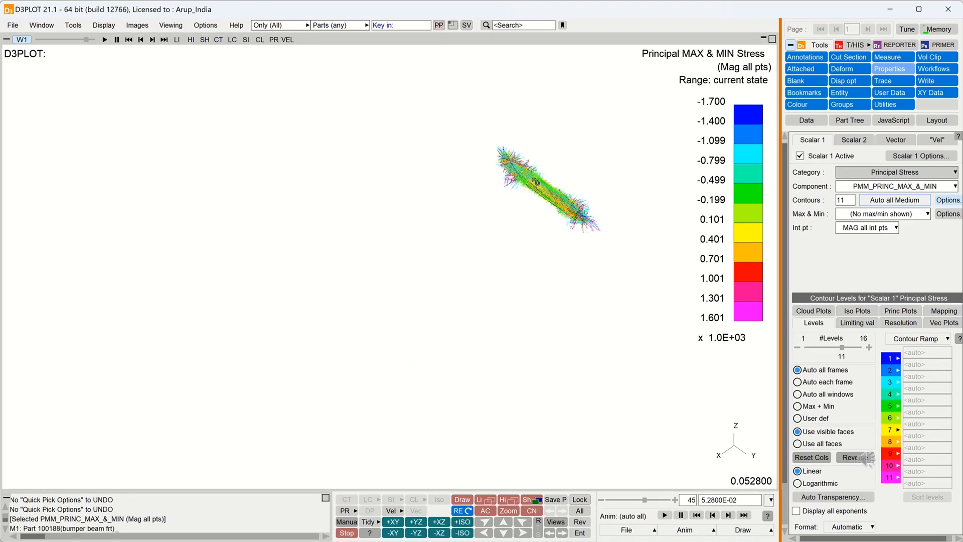
pyautogui.scroll(4, 557, 186)
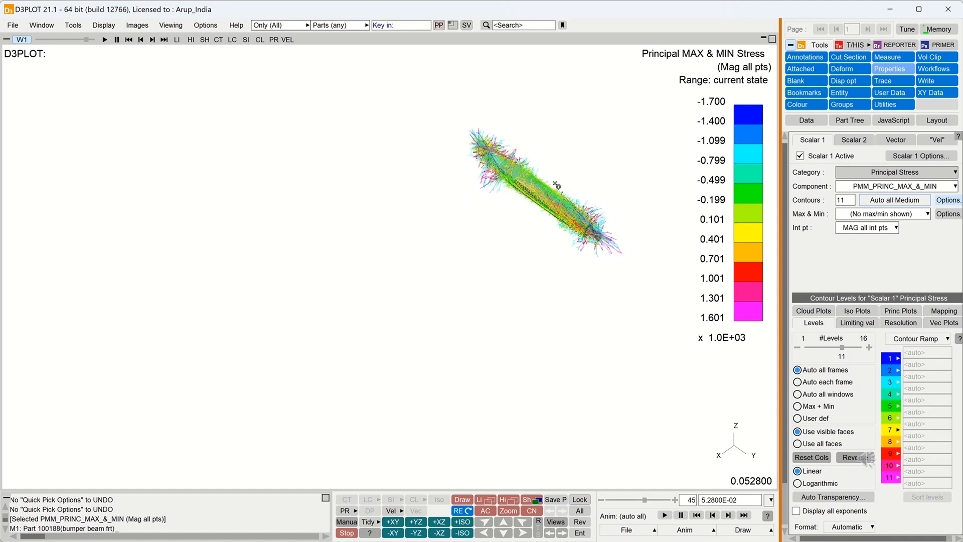
pyautogui.moveTo(507, 198); pyautogui.dragTo(414, 265, button='middle')
pyautogui.keyDown('shift'); pyautogui.moveTo(414, 266); pyautogui.dragTo(532, 138); pyautogui.keyUp('shift')
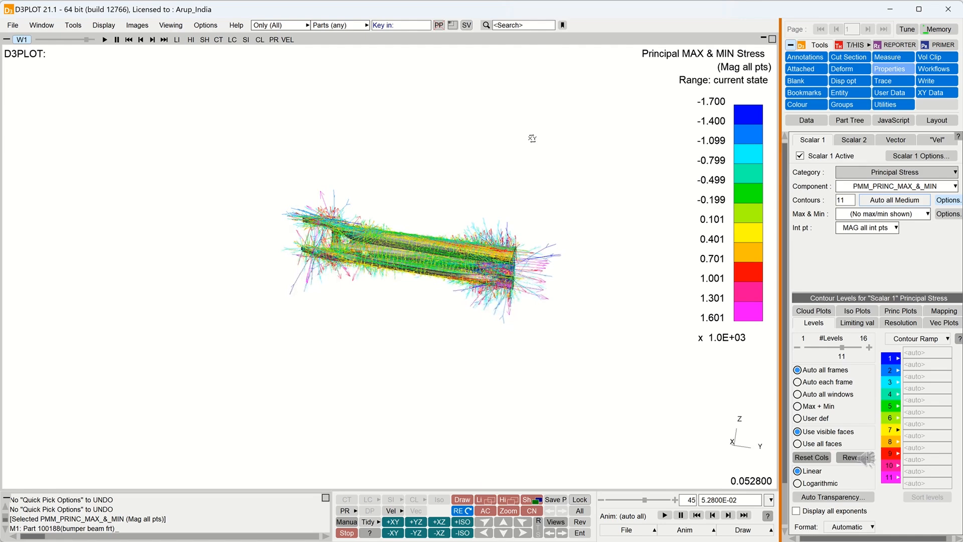
pyautogui.scroll(3, 421, 228)
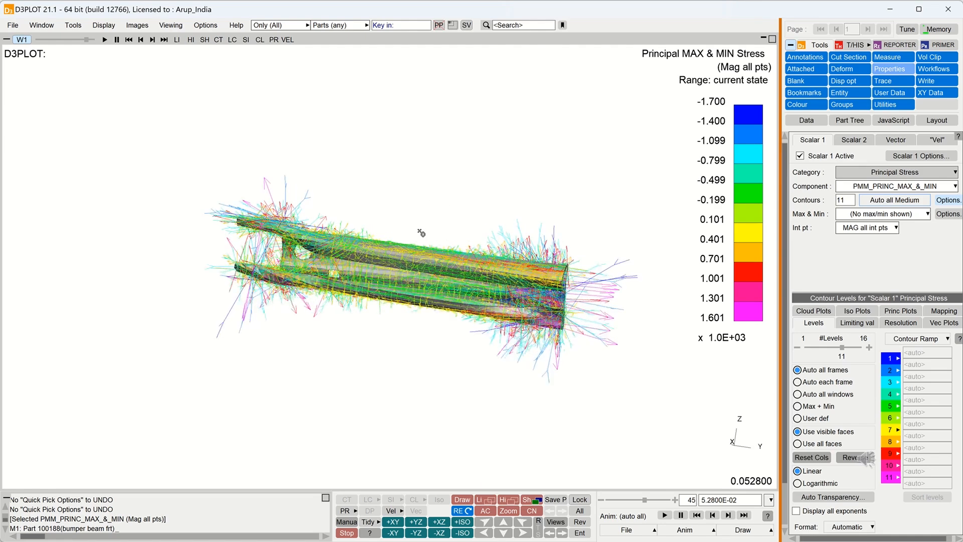
# - Set the principal stress Symbol Length to 1.00 and redraw the bumper beam vectors
pyautogui.click(898, 311)
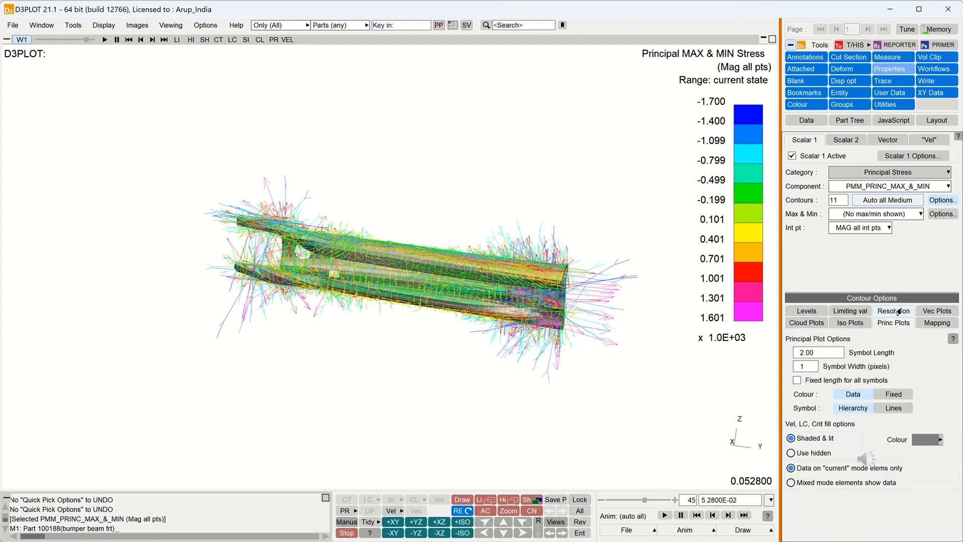
pyautogui.click(831, 354)
pyautogui.write('1')
pyautogui.press('Return')
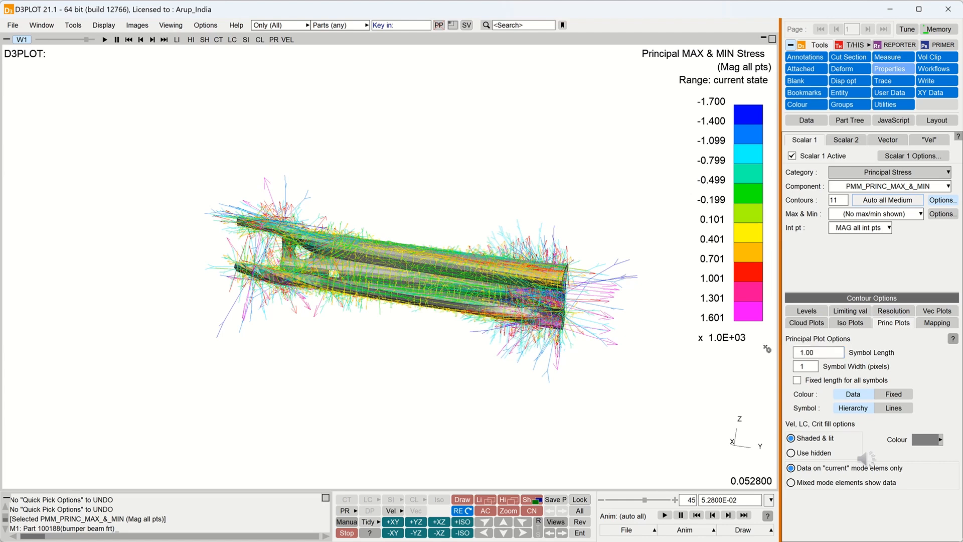
pyautogui.click(458, 500)
pyautogui.scroll(2, 419, 277)
pyautogui.moveTo(422, 269); pyautogui.dragTo(343, 288)
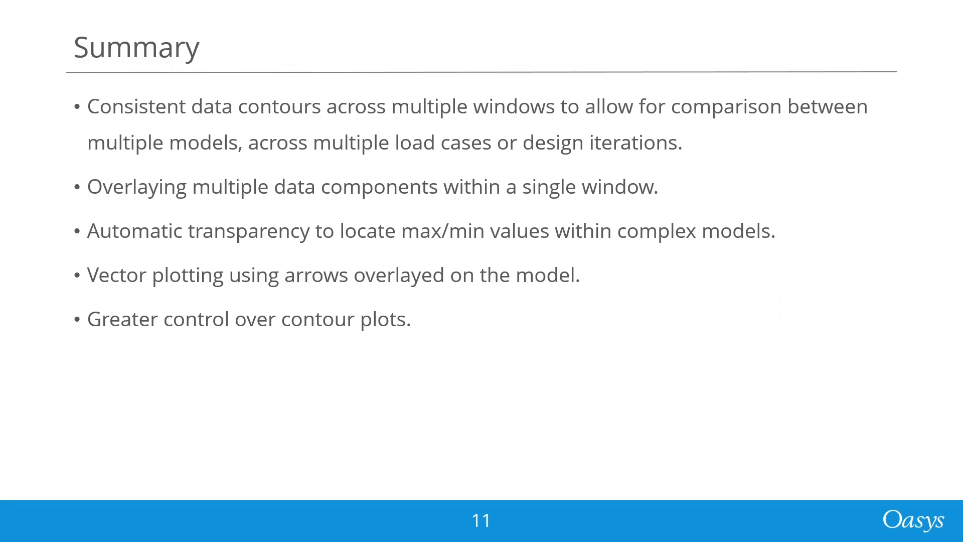